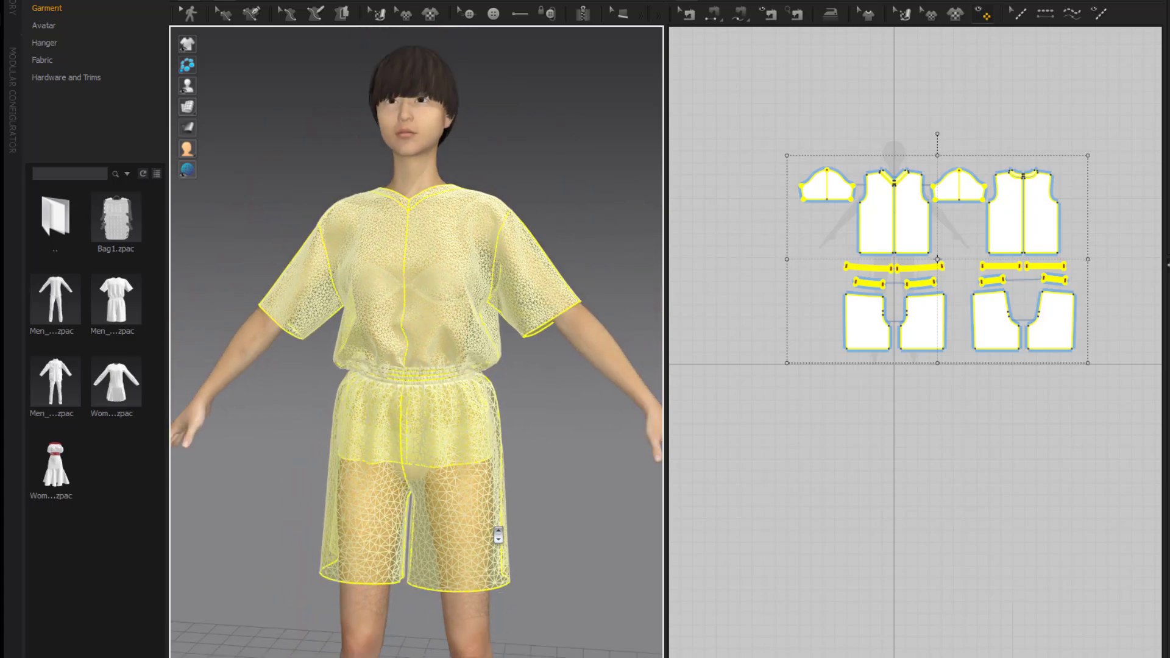
Reposition and enlarge the Light.002 lamp, and enlarge the Light.001 lamp.
scroll(498, 536, "up", 5)
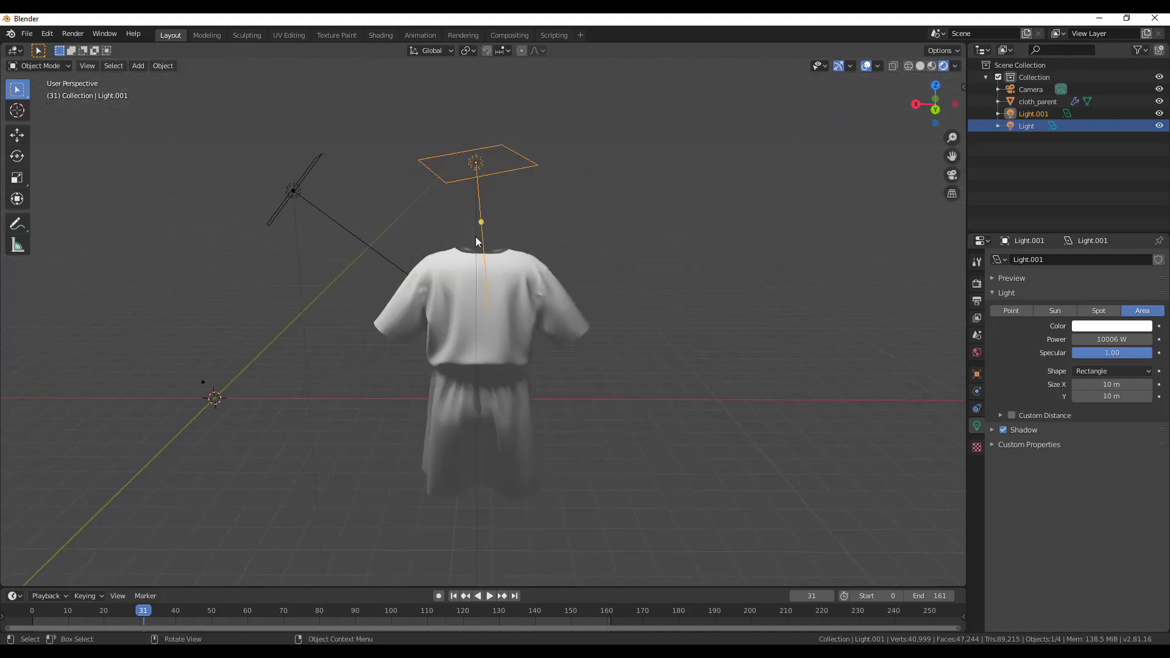
key("g")
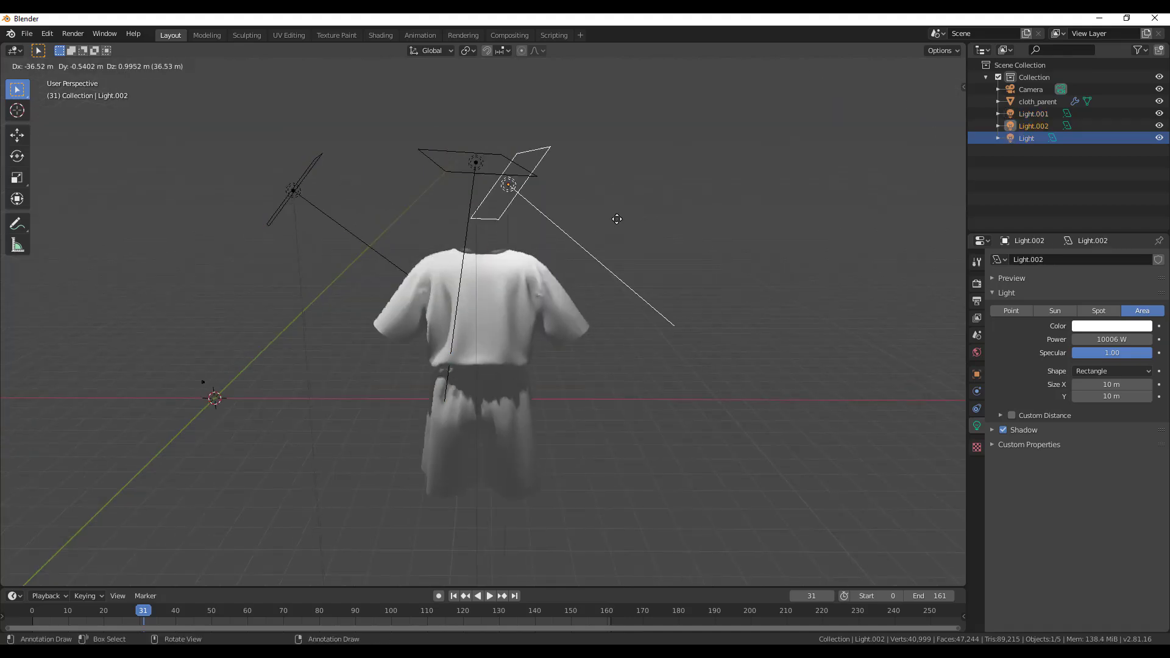
left_click(616, 219)
middle_click_drag(617, 219, 437, 339)
left_click_drag(318, 300, 283, 339)
left_click(485, 173)
left_click_drag(468, 187, 458, 201)
left_click(293, 249)
key("g")
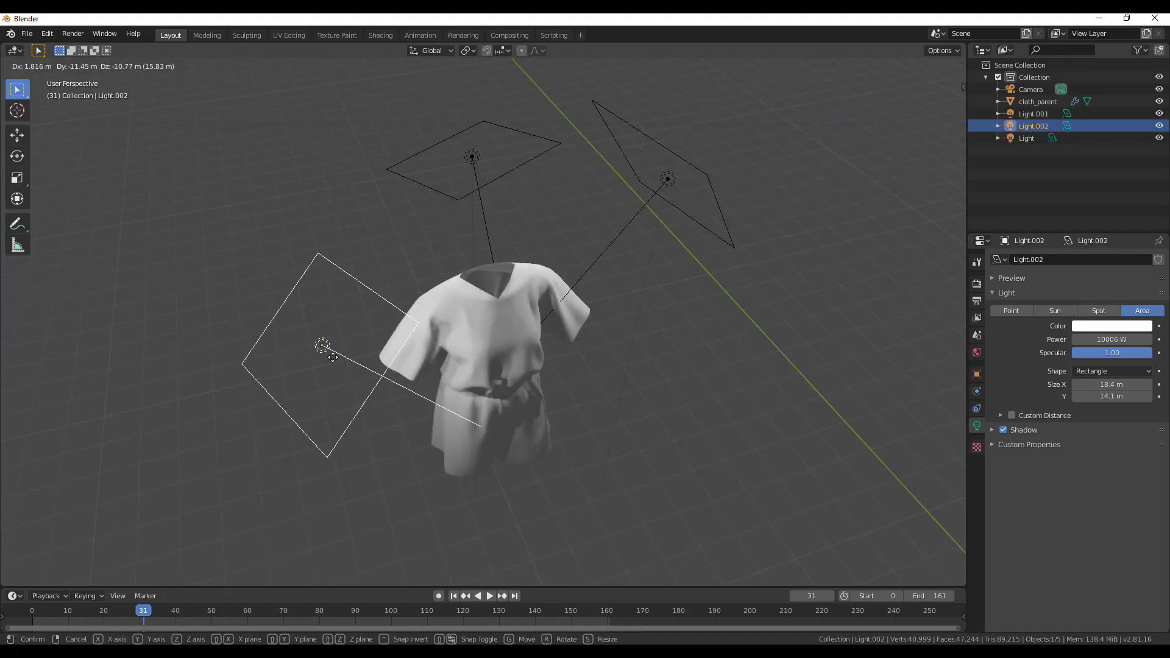
left_click(333, 358)
middle_click_drag(333, 358, 524, 329)
key("g")
left_click(308, 216)
Move the lamp named Light to a new position beside the shirt.
left_click(690, 209)
key("g")
left_click(701, 366)
middle_click_drag(701, 366, 634, 363)
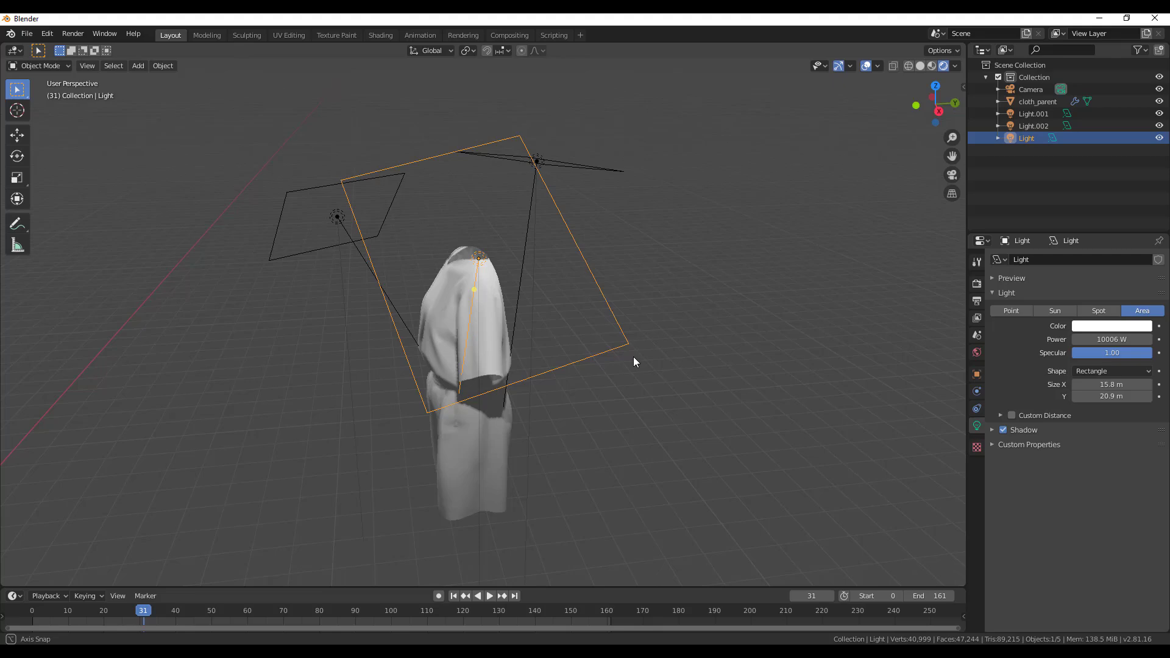
key("g")
middle_click_drag(430, 351, 567, 347)
Tint the lamp named Light lavender and Light.002 salmon.
left_click(1112, 326)
left_click_drag(1095, 206, 1088, 233)
left_click(193, 233)
left_click(1112, 326)
middle_click_drag(628, 390, 596, 363)
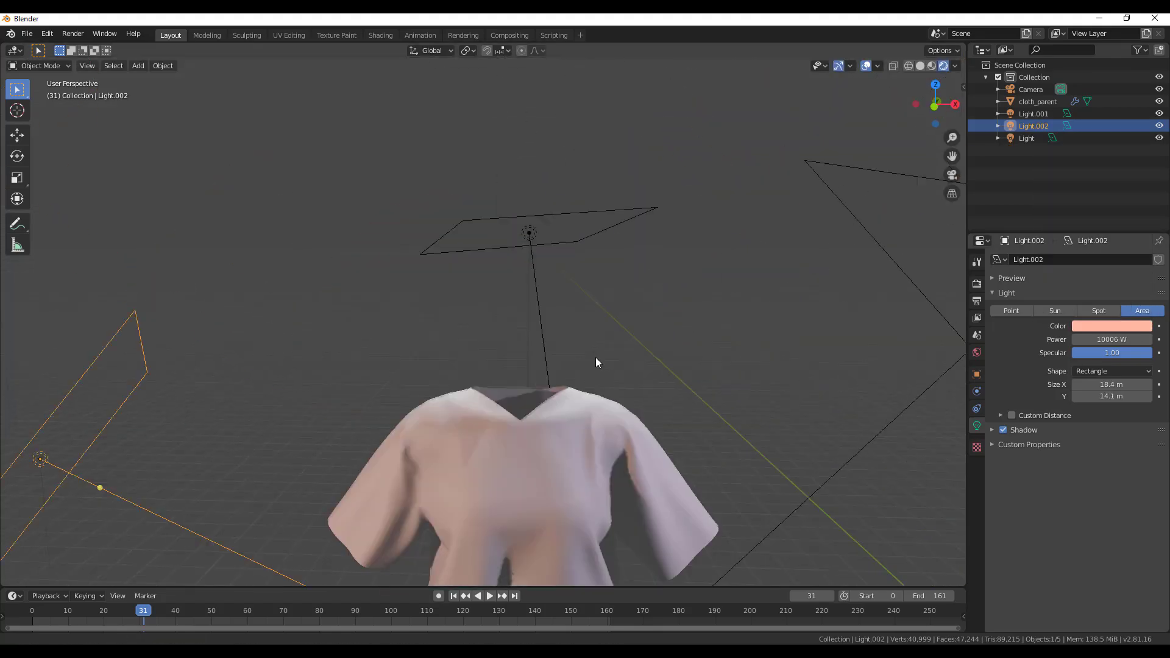
Add a Solidify modifier to the cloth_parent object.
left_click(1112, 326)
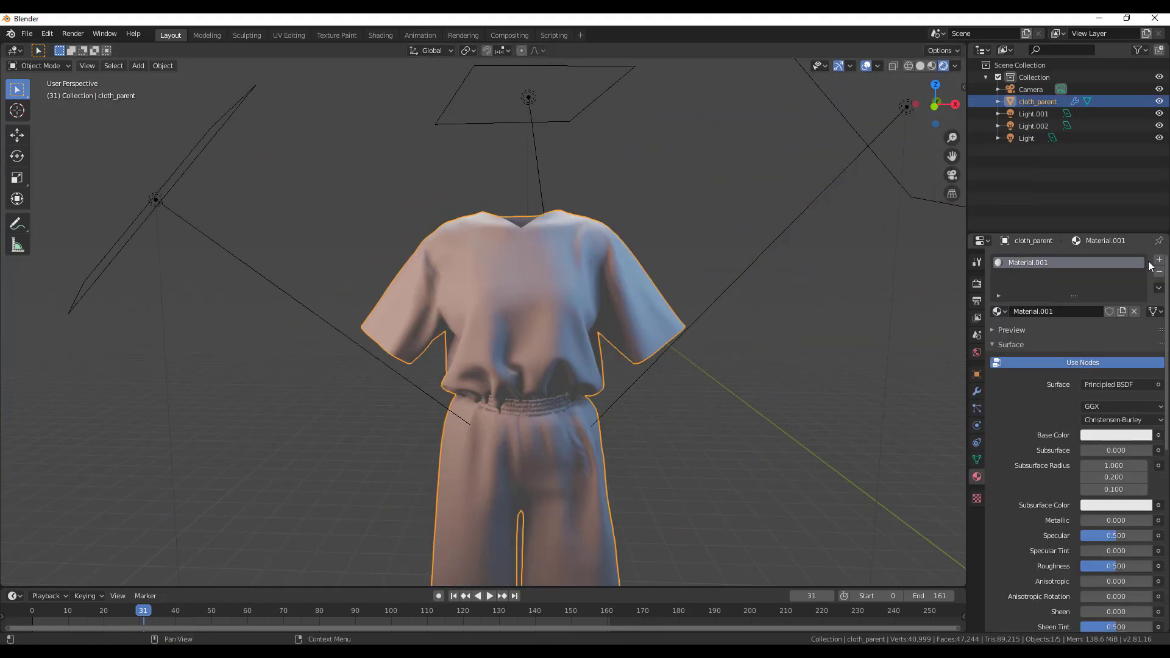
left_click(1077, 260)
left_click(915, 450)
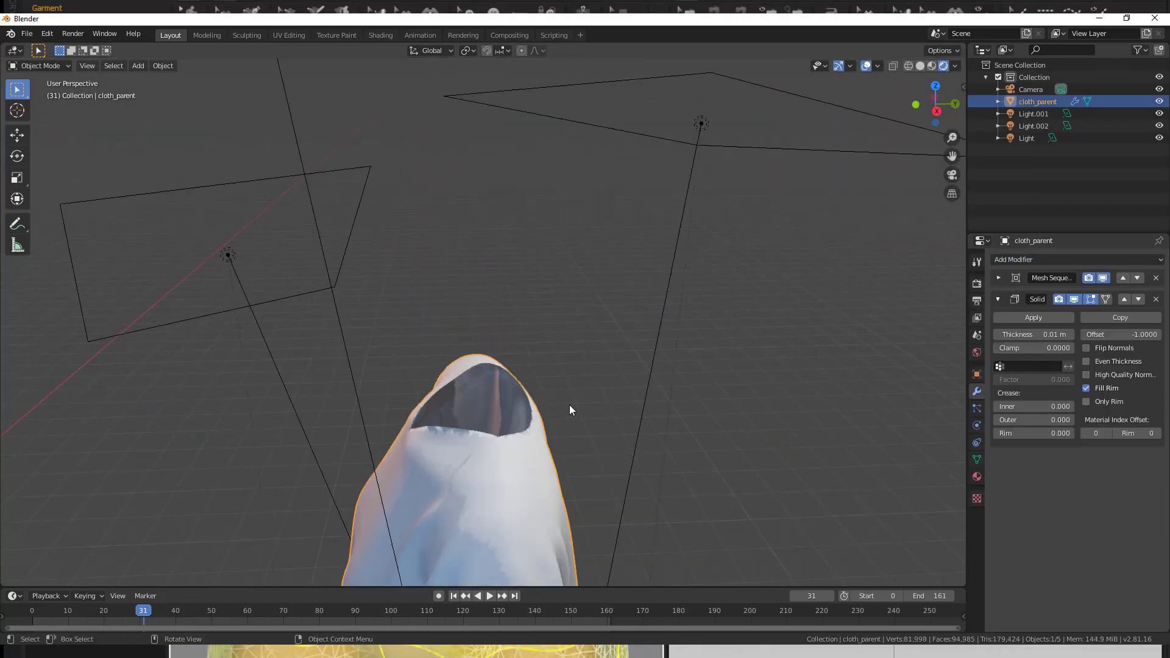
Orbit and zoom the Blender view in close on the cloth.
middle_click_drag(571, 410, 544, 400)
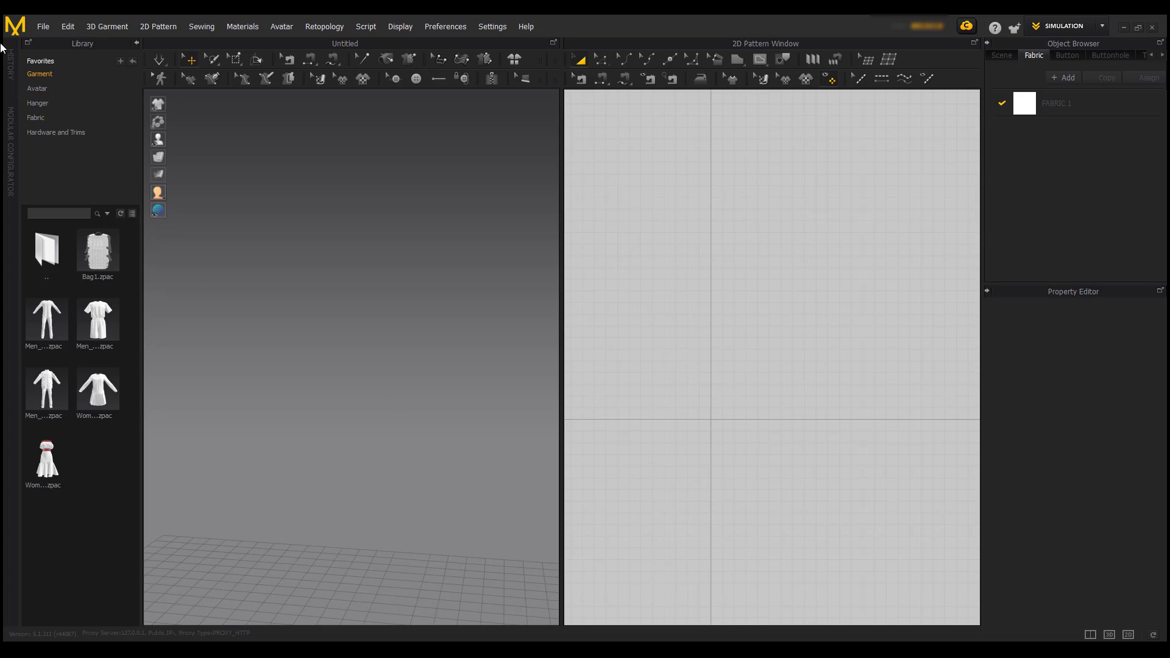
Load the Female_A avatar from the avatar library into the 3D scene.
left_click(38, 88)
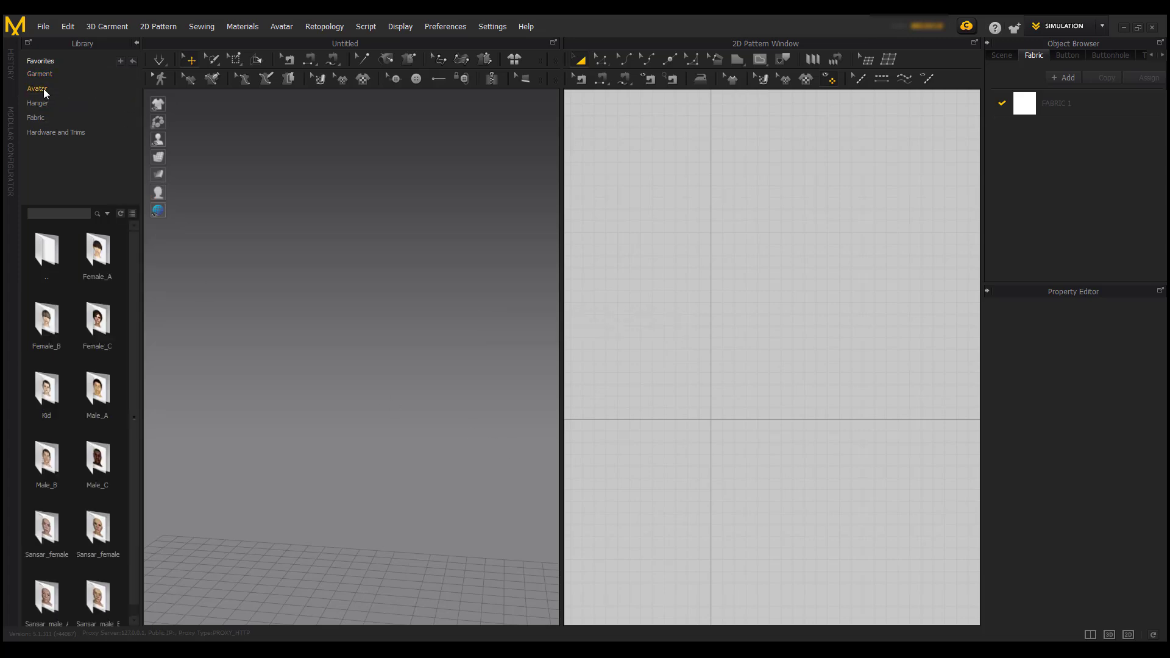
double_click(97, 249)
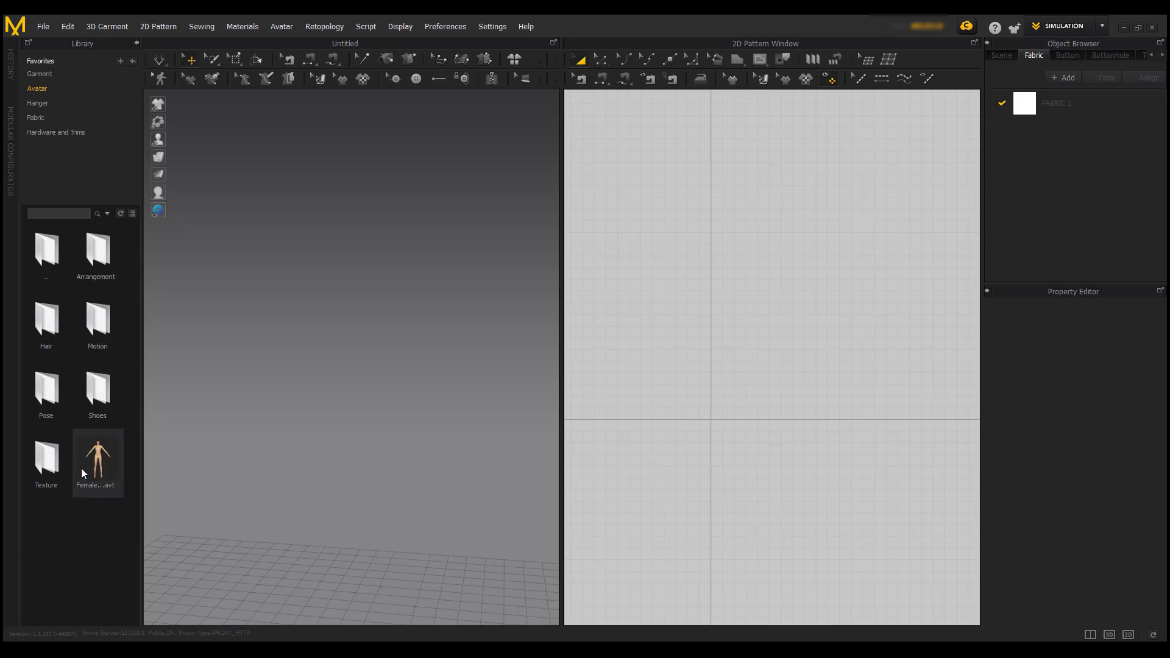
left_click_drag(81, 469, 356, 460)
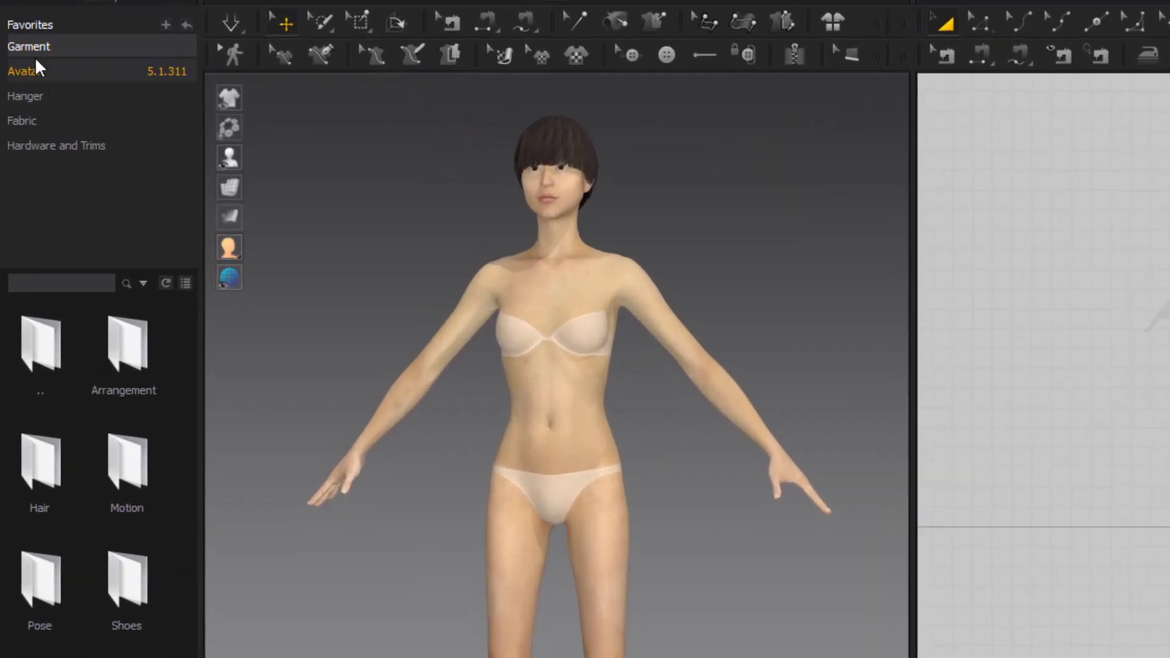
Dress the avatar in the Men_Set2 garment, accepting its avatar pose and size.
left_click(31, 45)
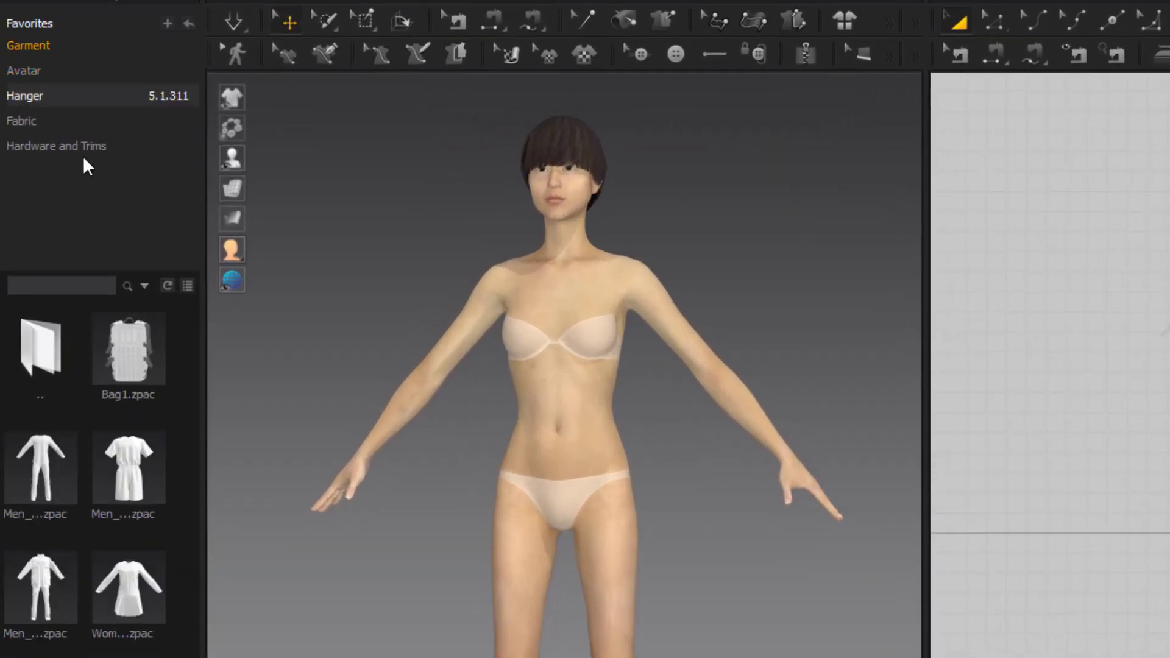
mouse_move(134, 487)
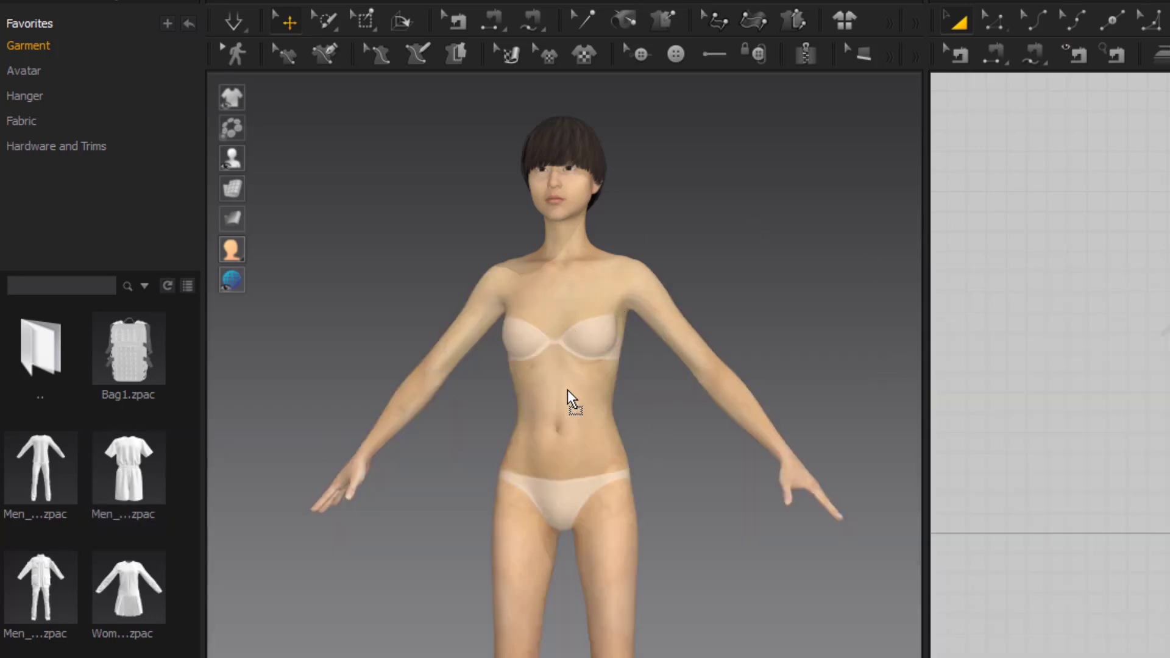
left_click_drag(568, 391, 568, 391)
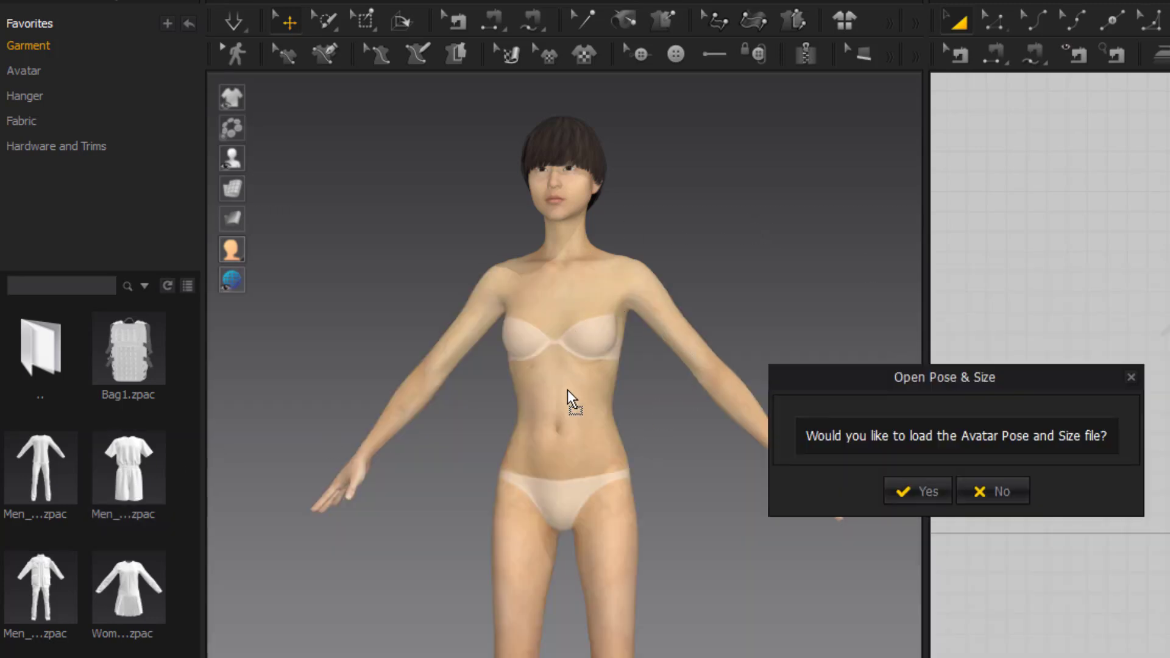
left_click(924, 485)
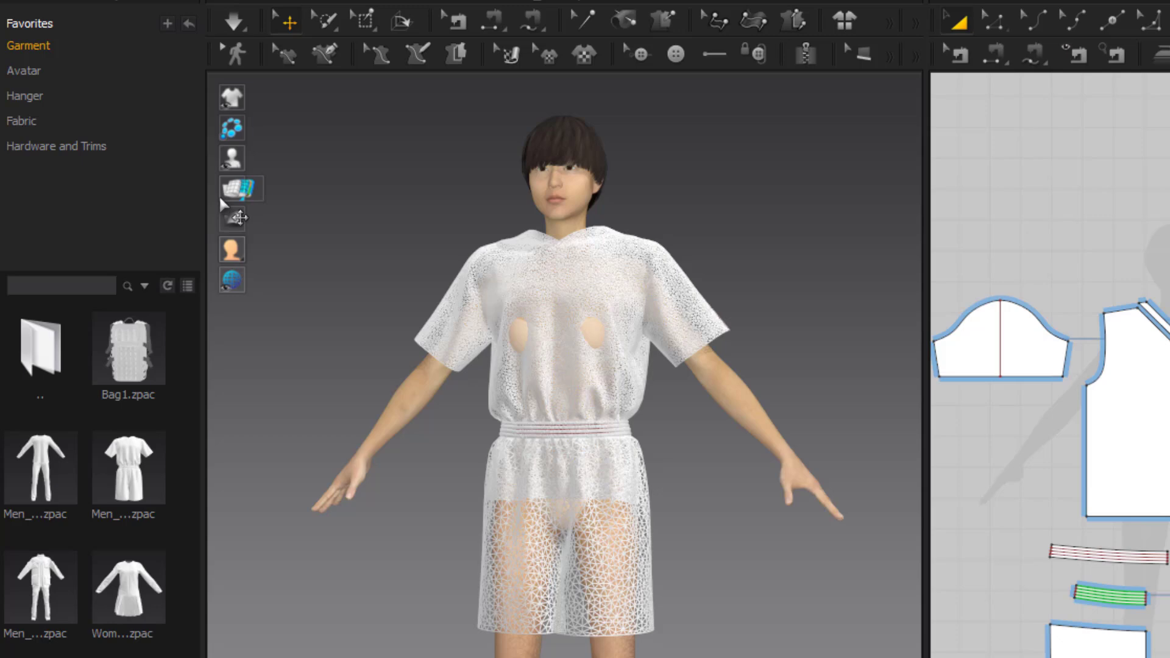
Show the garment as solid cloth, select all pattern pieces and simulate in GPU mode.
left_click(407, 192)
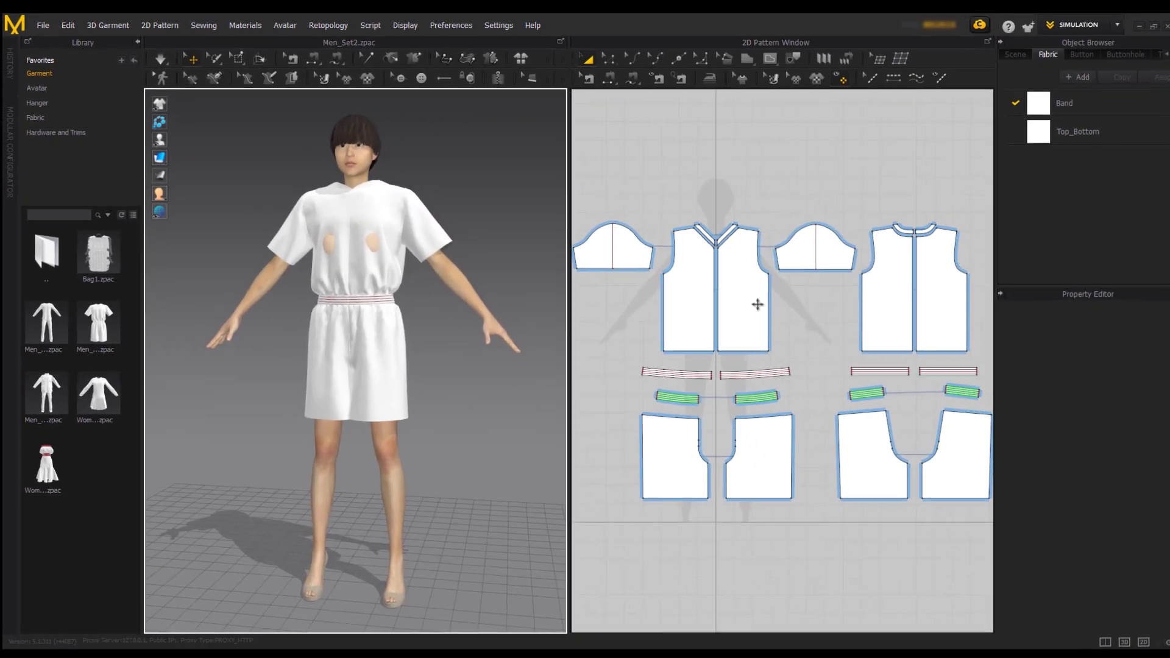
scroll(838, 205, "down", 3)
left_click_drag(679, 189, 1036, 459)
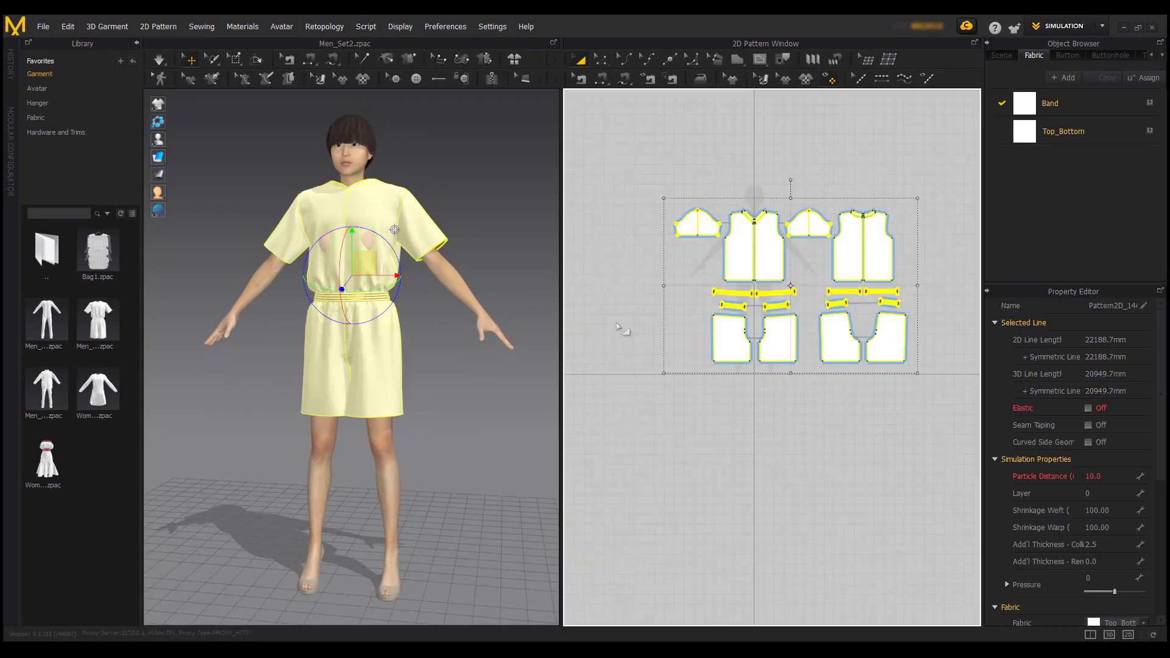
scroll(355, 227, "up", 2)
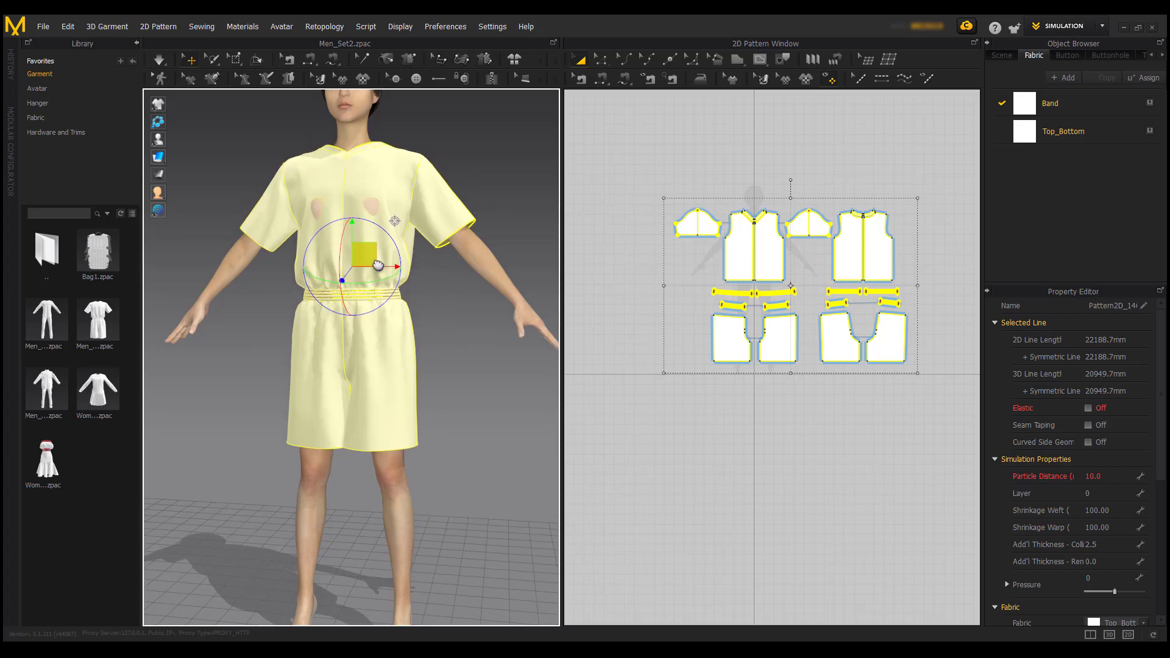
middle_click_drag(378, 266, 371, 366)
right_click_drag(317, 396, 369, 389)
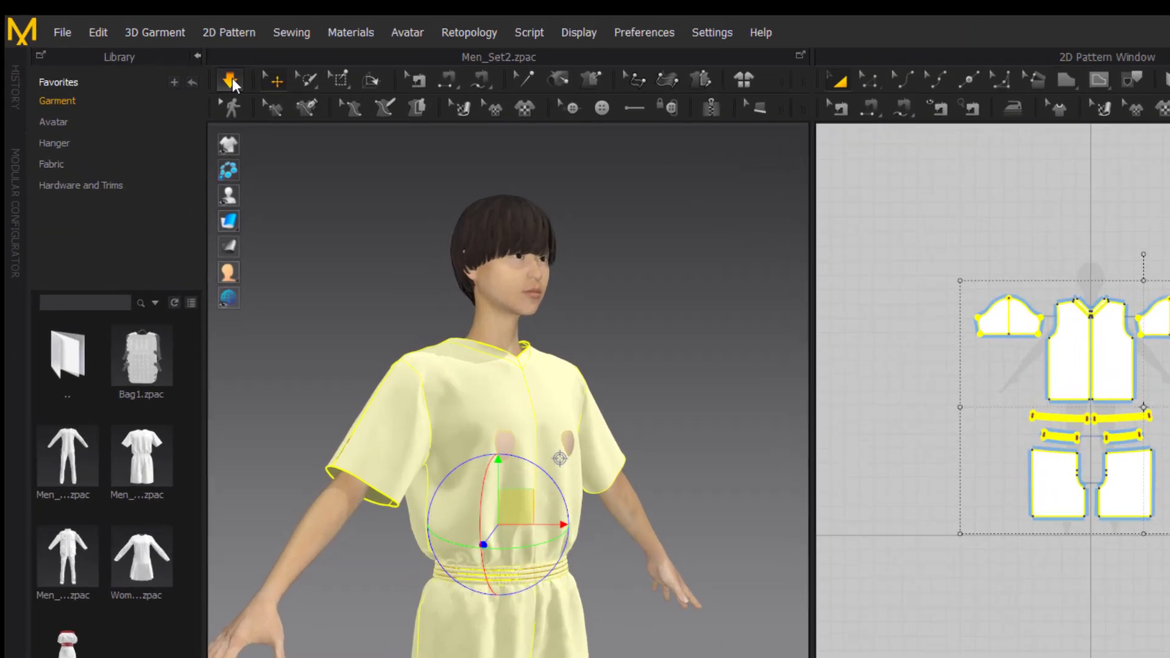
left_click(230, 81)
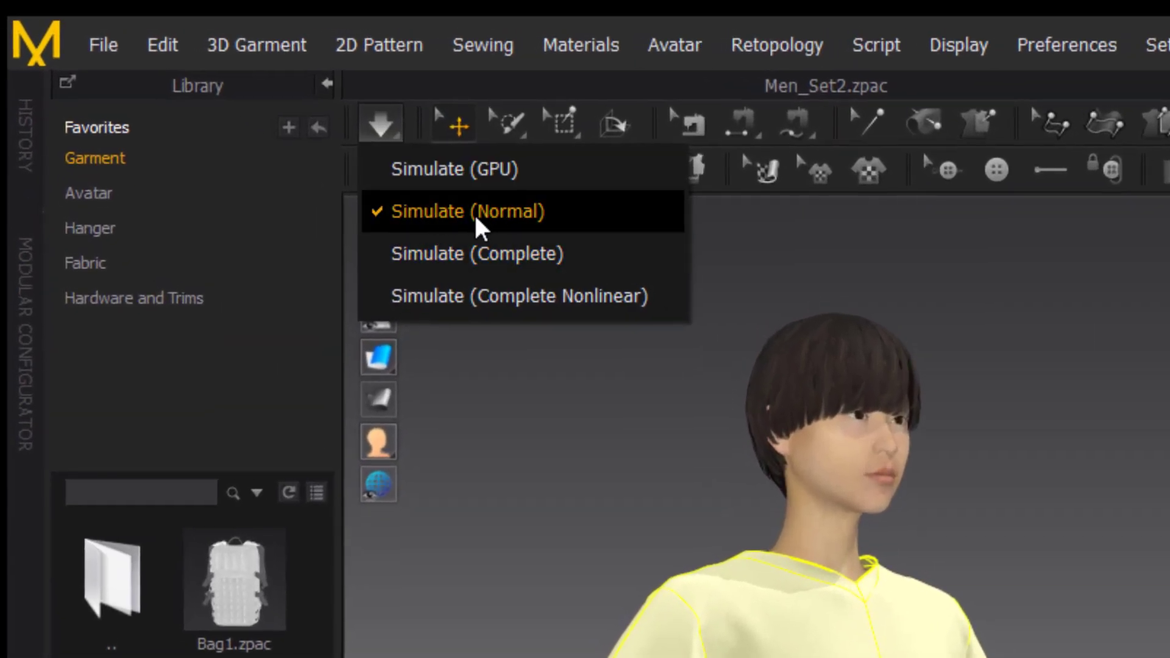
left_click(454, 174)
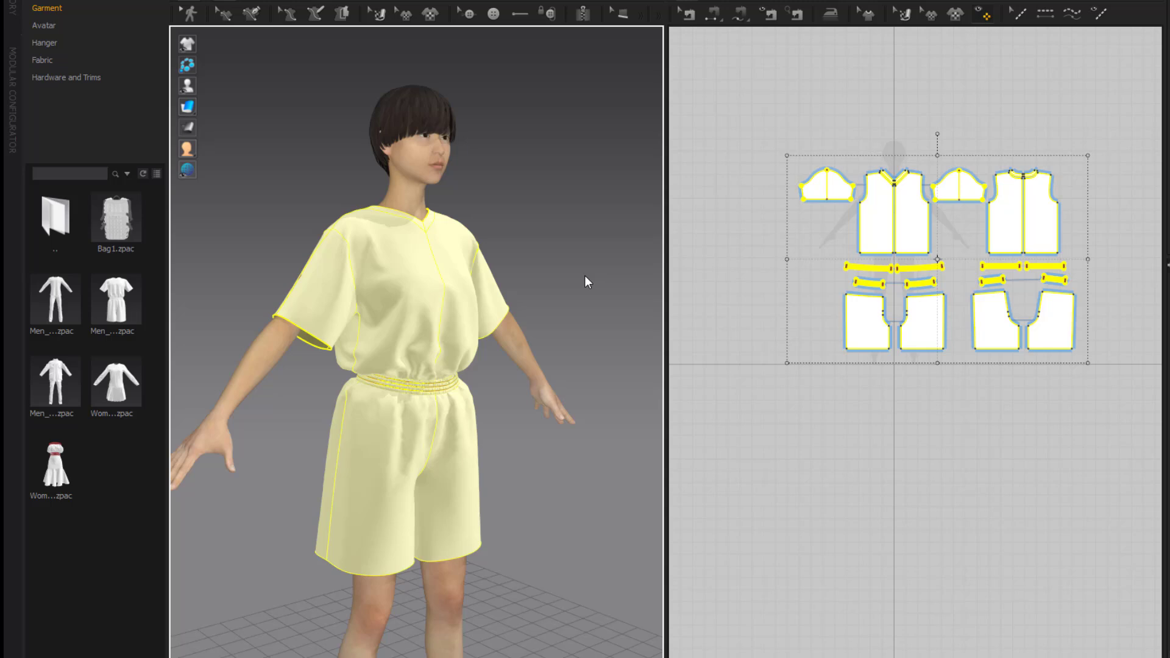
Tug the sleeves, shoulder and shorts legs into place, then switch to transparent mesh display.
right_click_drag(569, 392, 514, 405)
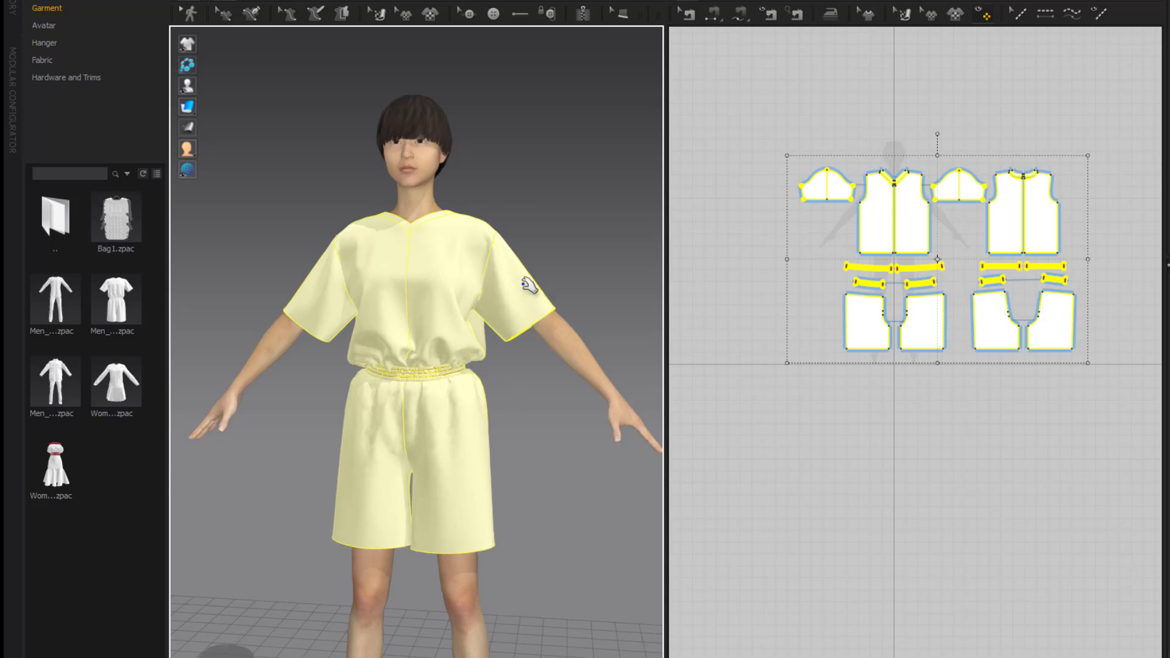
mouse_move(525, 283)
left_mouse_down()
mouse_move(533, 271)
mouse_move(522, 273)
left_mouse_up()
left_click_drag(474, 229, 451, 233)
left_click_drag(375, 213, 381, 216)
left_click(302, 310)
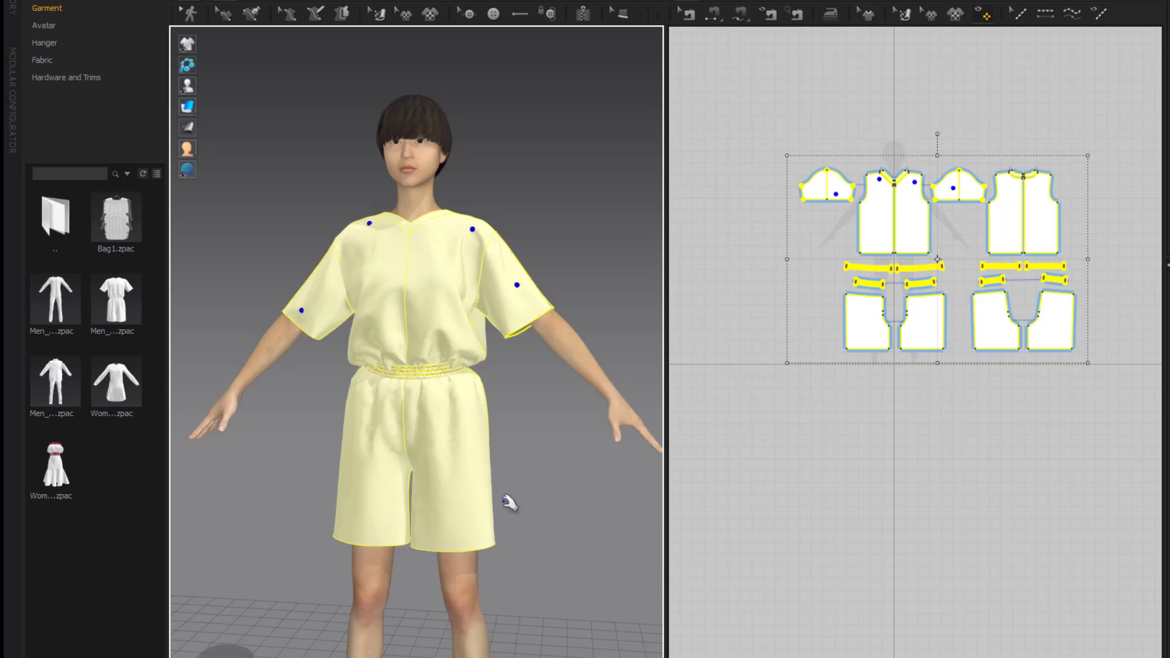
left_click(462, 523)
left_click_drag(474, 499, 472, 503)
mouse_move(370, 479)
left_mouse_down()
mouse_move(359, 461)
mouse_move(366, 482)
left_mouse_up()
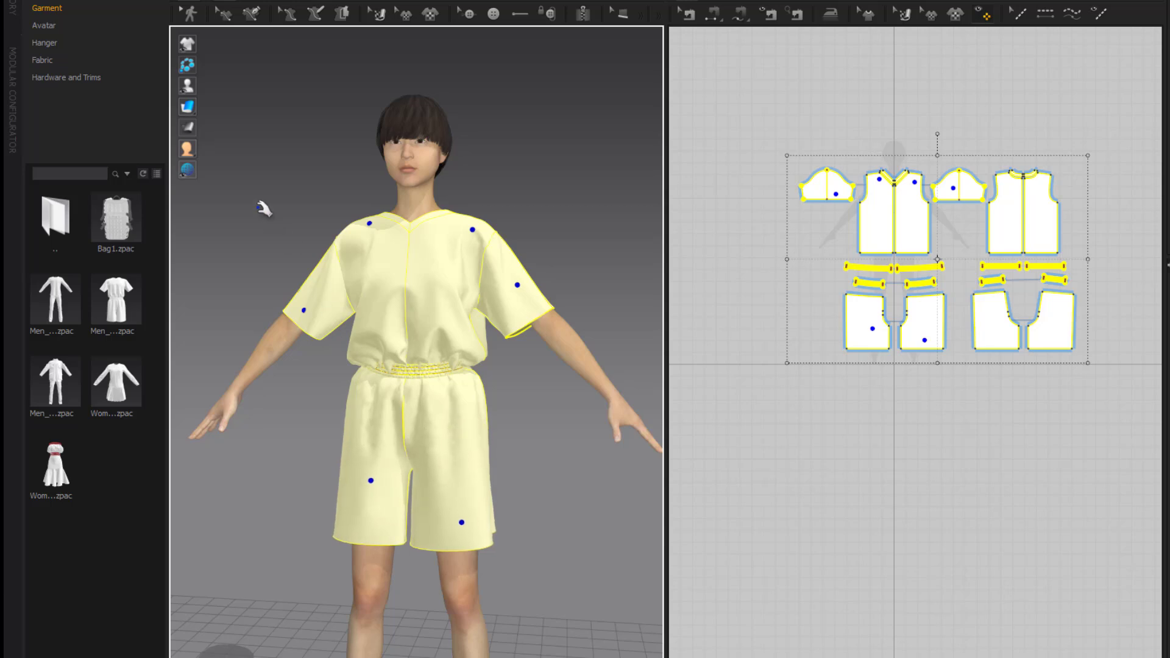
mouse_move(196, 112)
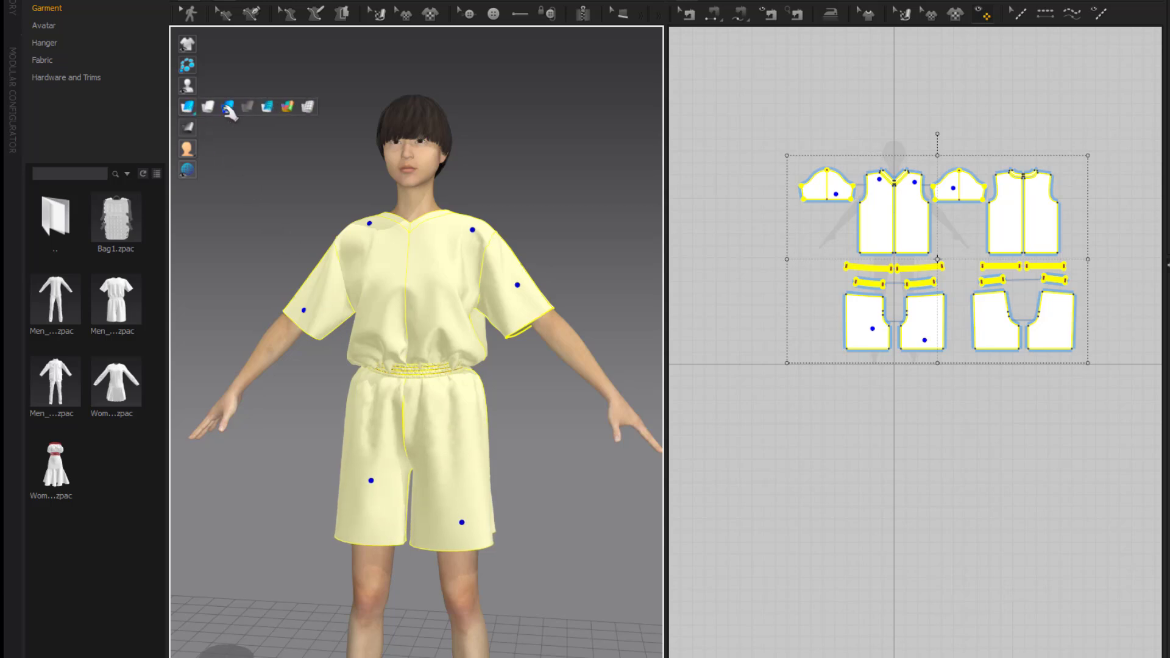
left_click(311, 108)
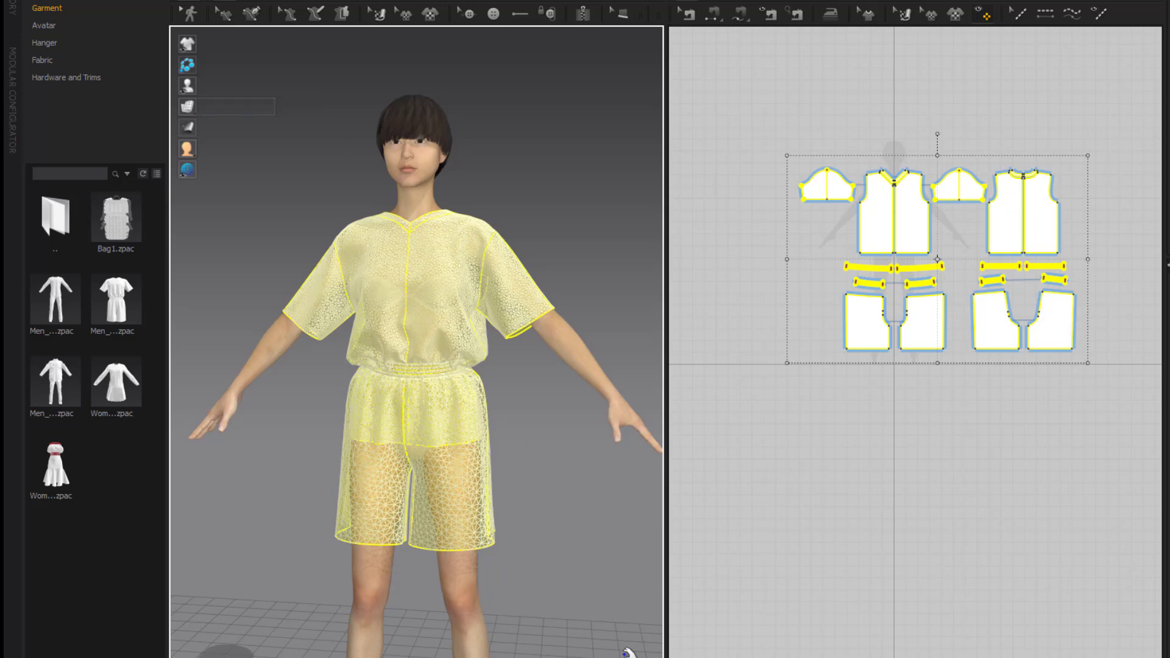
scroll(496, 533, "up", 3)
scroll(495, 534, "up", 5)
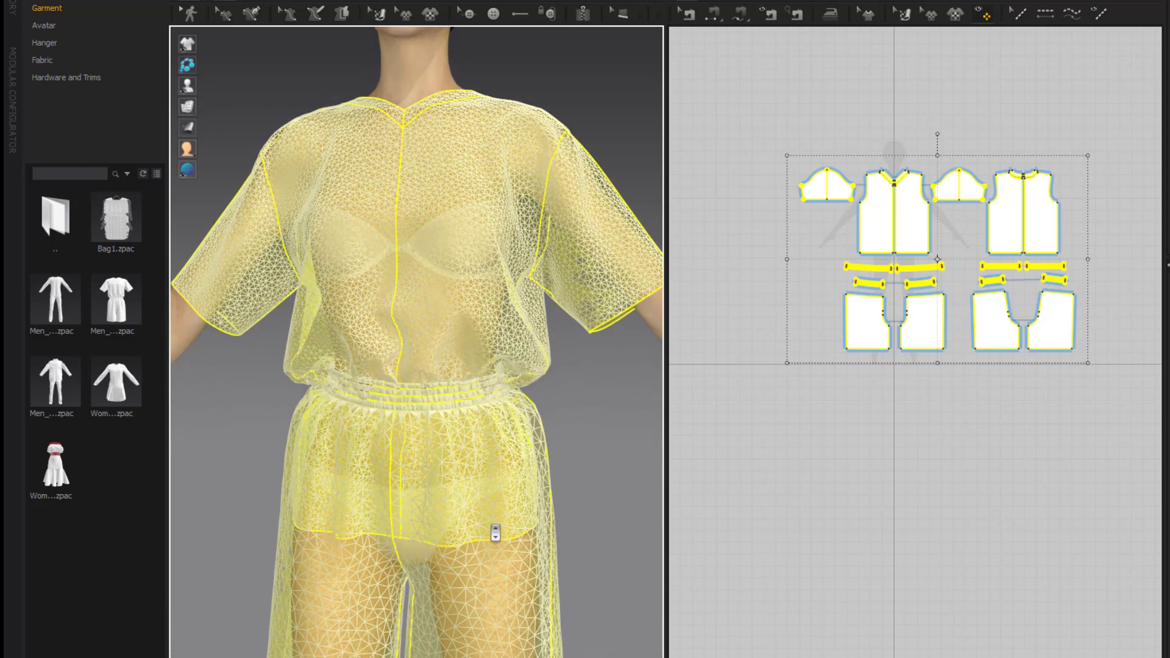
scroll(498, 535, "down", 3)
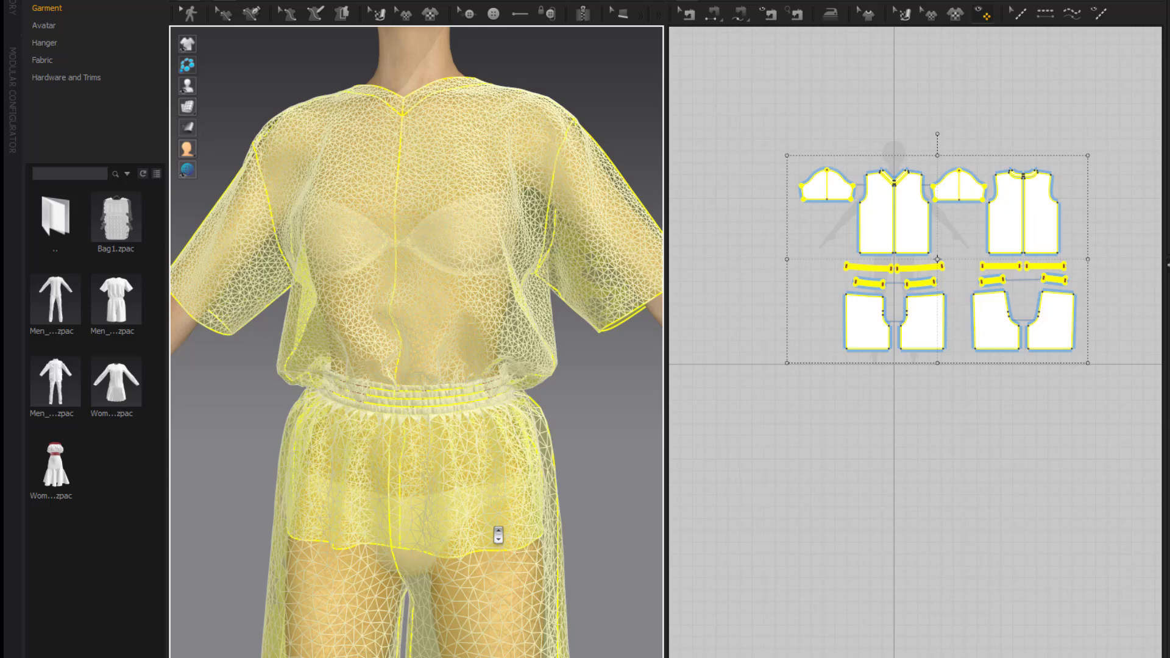
scroll(498, 535, "down", 4)
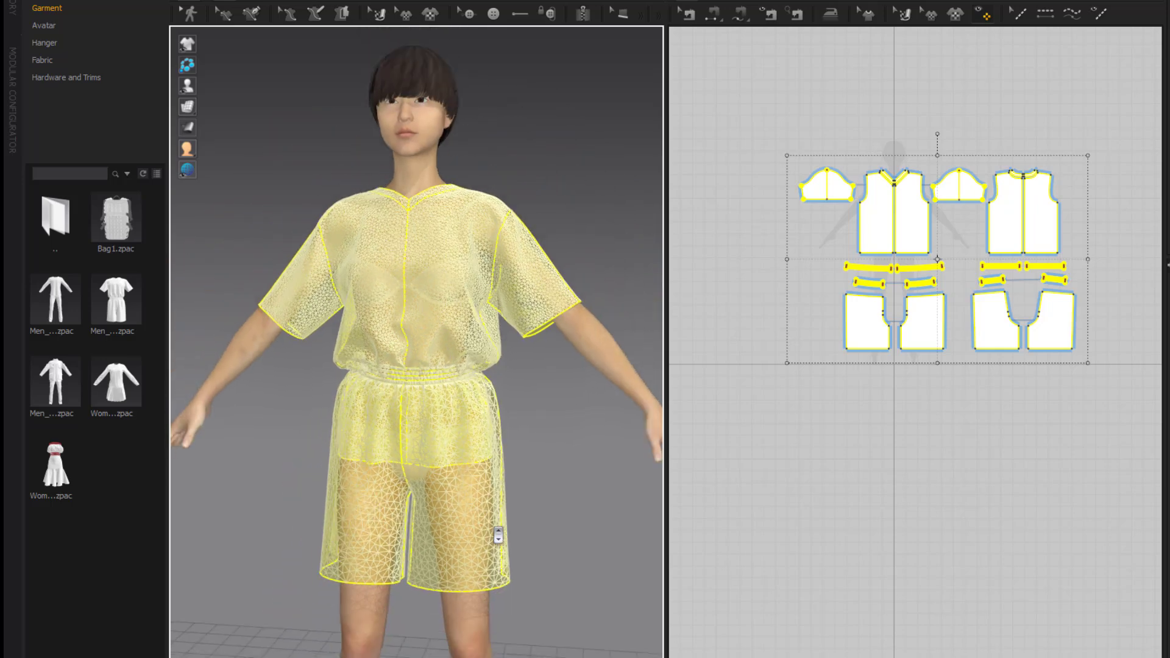
scroll(498, 535, "up", 5)
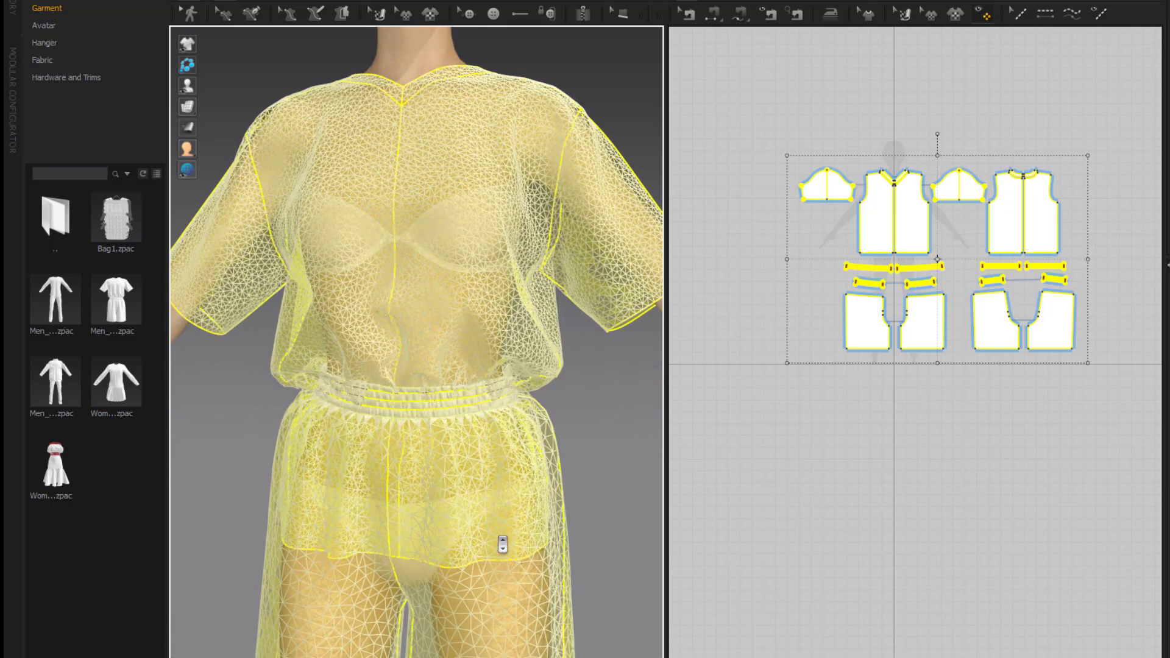
scroll(502, 544, "down", 5)
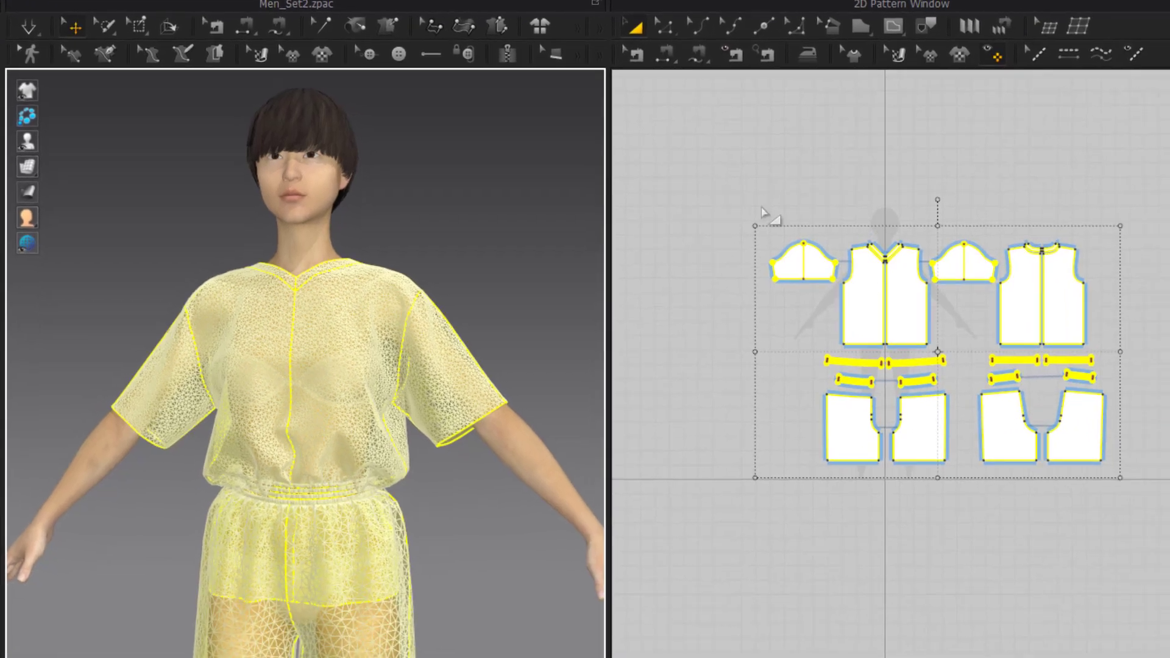
Select all garment patterns and apply Remeshing (Beta) to turn them into quads.
left_click_drag(704, 176, 1169, 590)
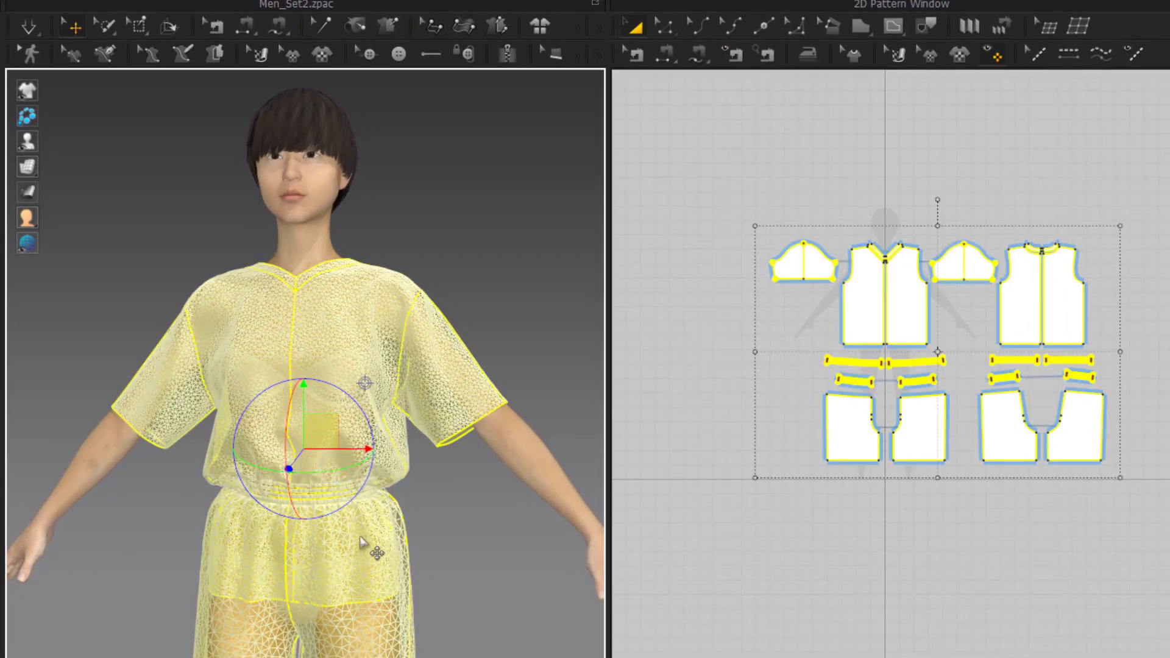
right_click(357, 533)
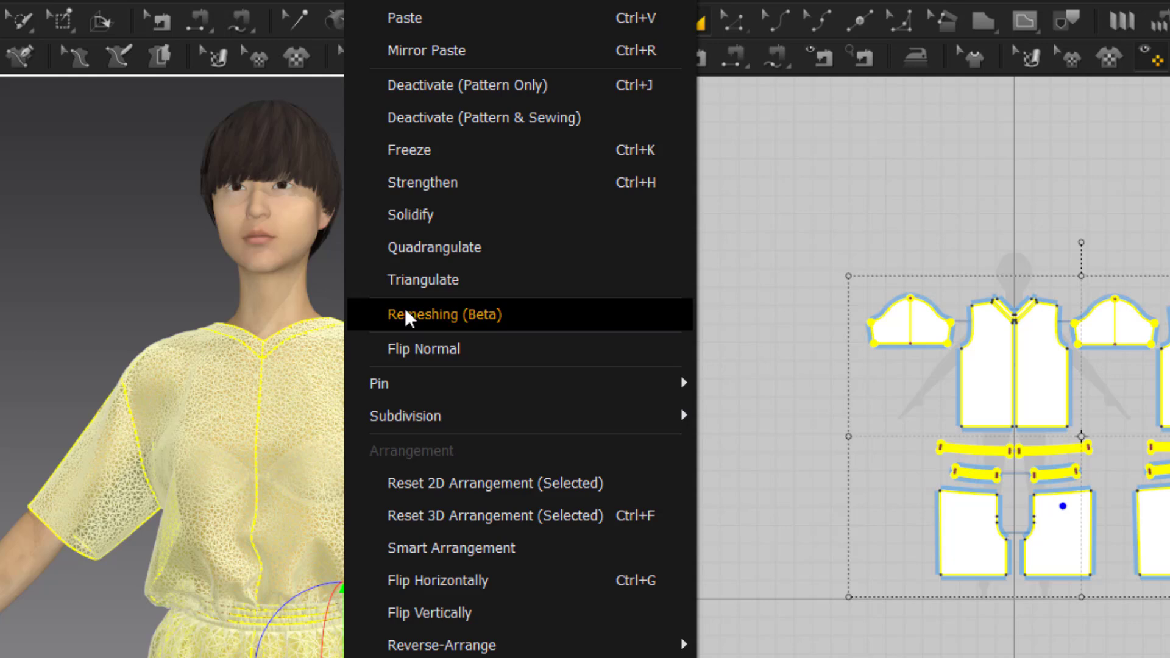
left_click(456, 315)
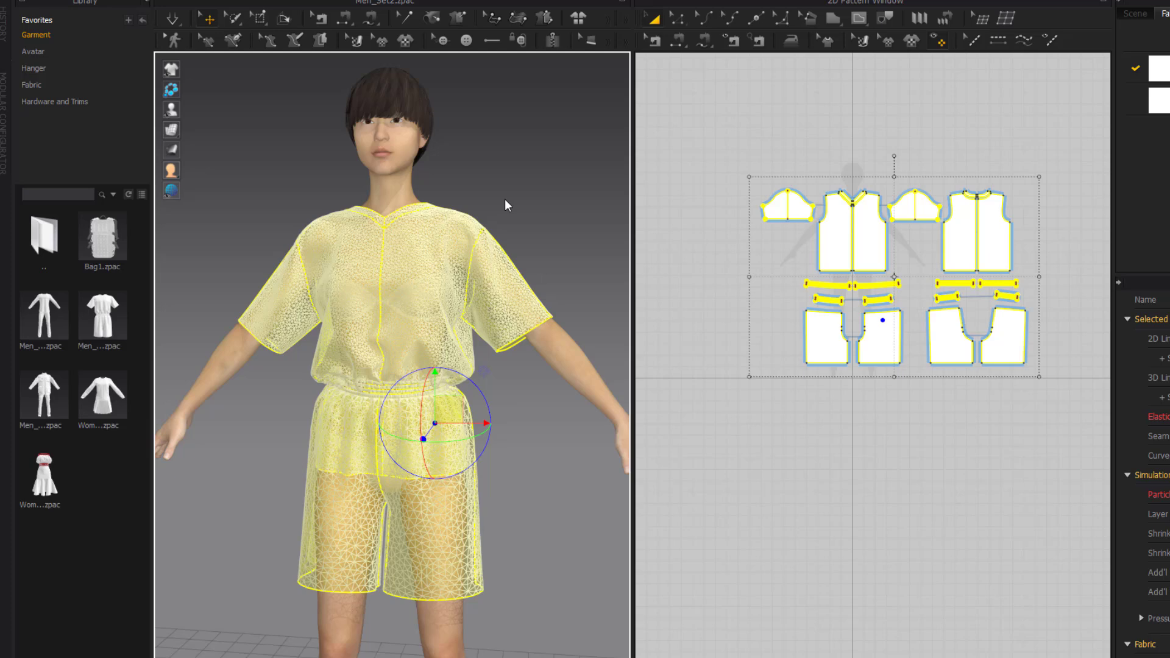
key("space")
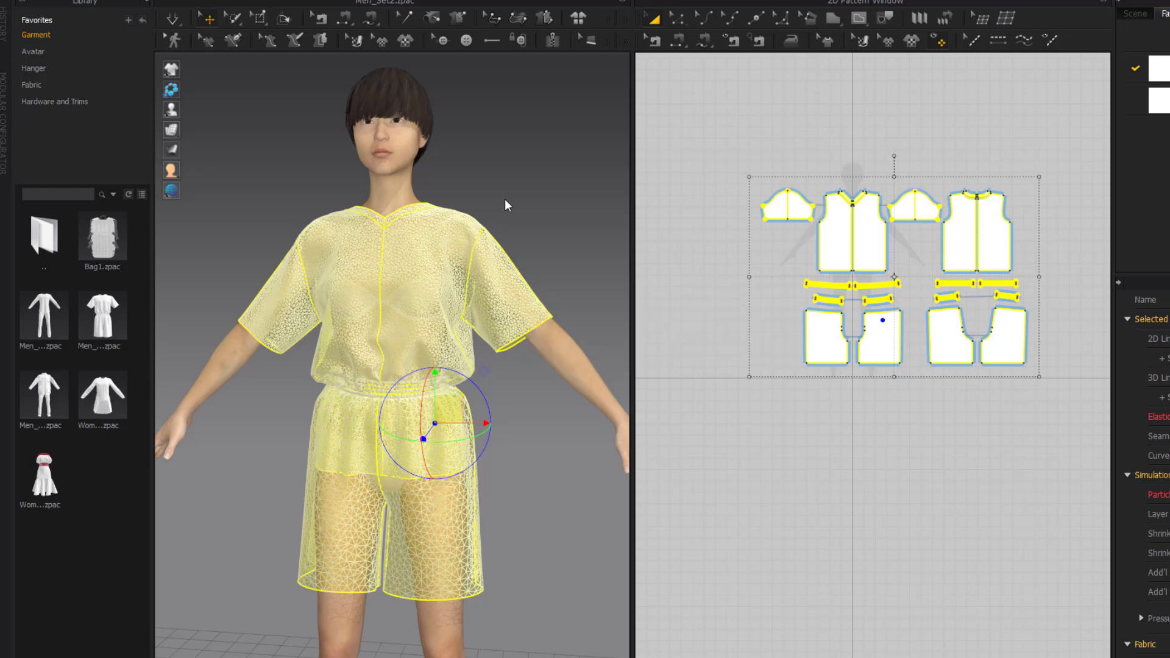
Finish the quad remesh and show the garment as solid shaded white fabric.
left_click(505, 198)
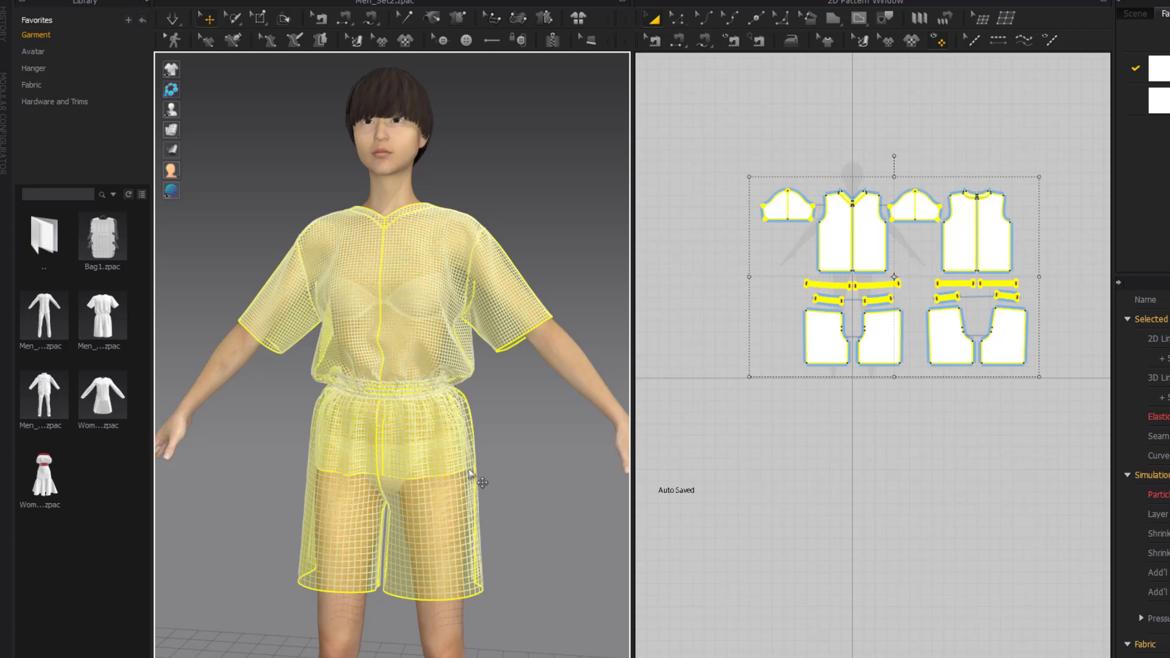
scroll(449, 537, "up", 3)
scroll(450, 537, "down", 4)
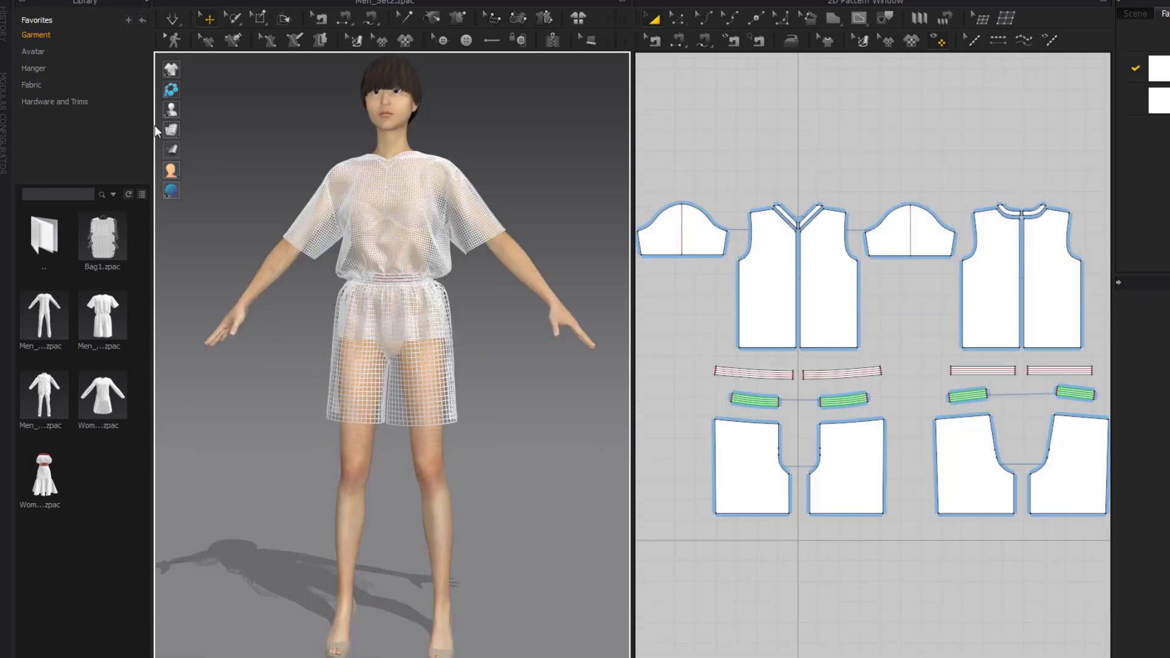
mouse_move(171, 129)
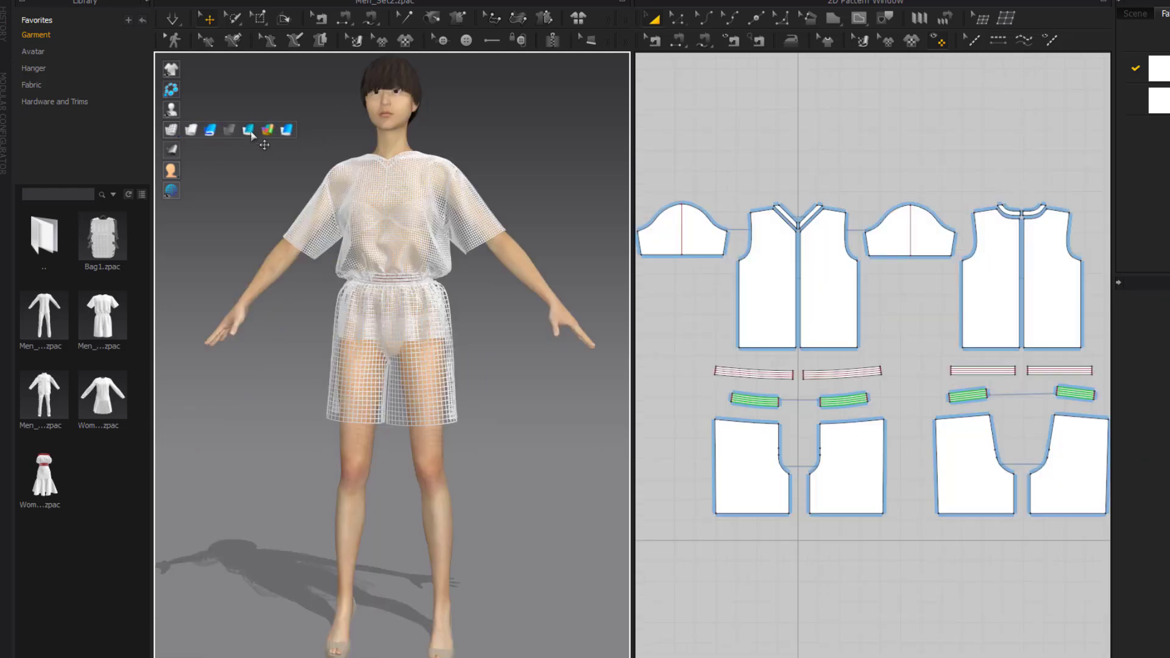
left_click(287, 129)
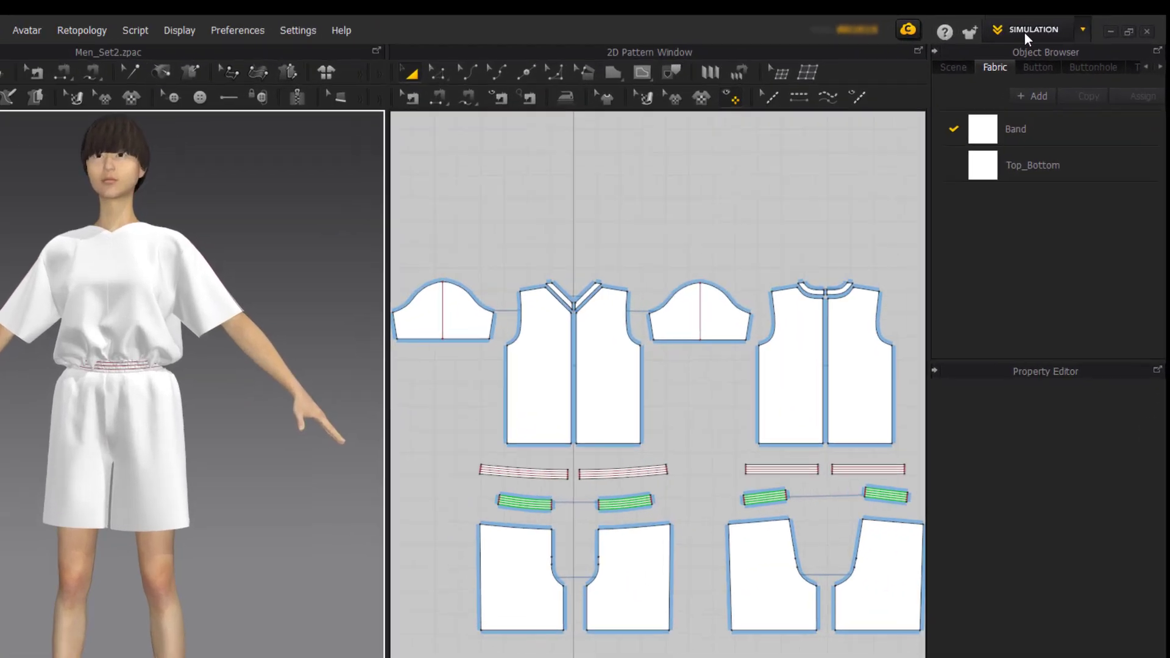
Switch to the ANIMATION workspace with GPU simulation quality.
left_click(1065, 26)
left_click(1054, 72)
left_click(208, 603)
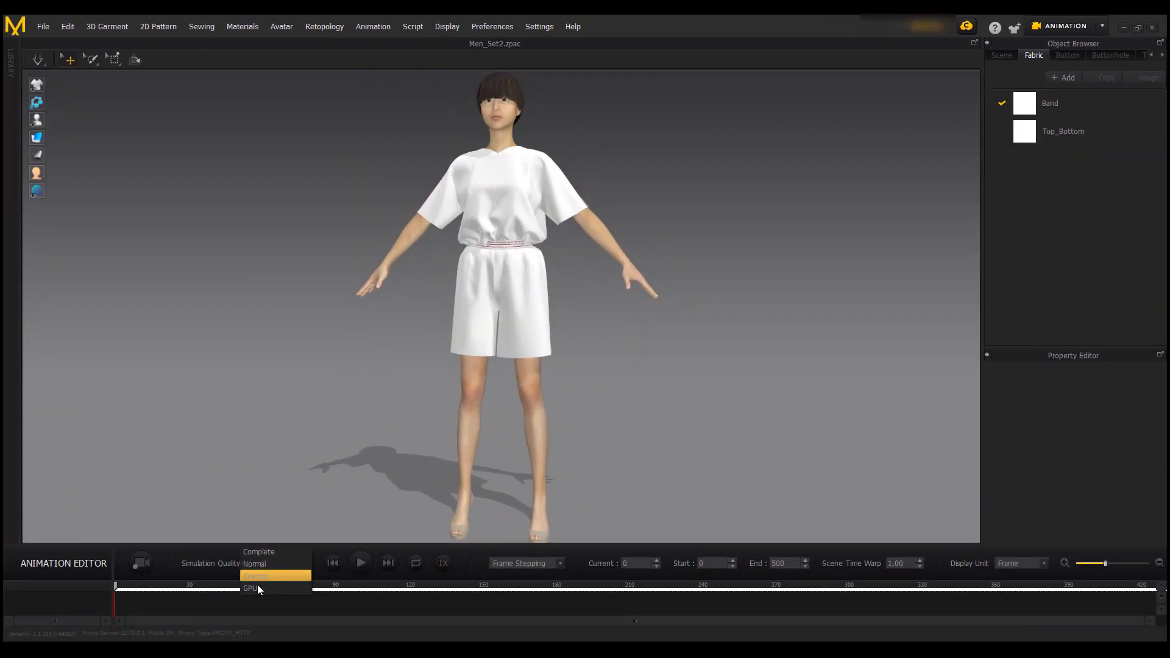
left_click(191, 629)
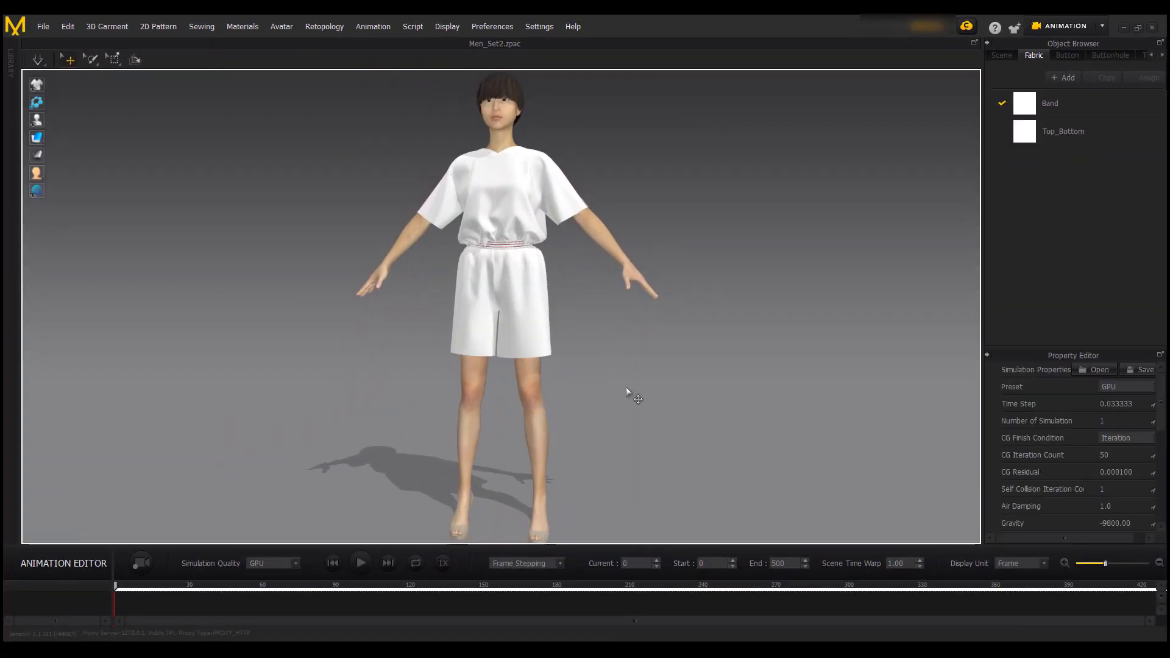
Inspect the avatar from several angles and start recording the garment simulation.
middle_click_drag(616, 338, 629, 449)
scroll(586, 339, "up", 4)
right_click_drag(675, 421, 646, 439)
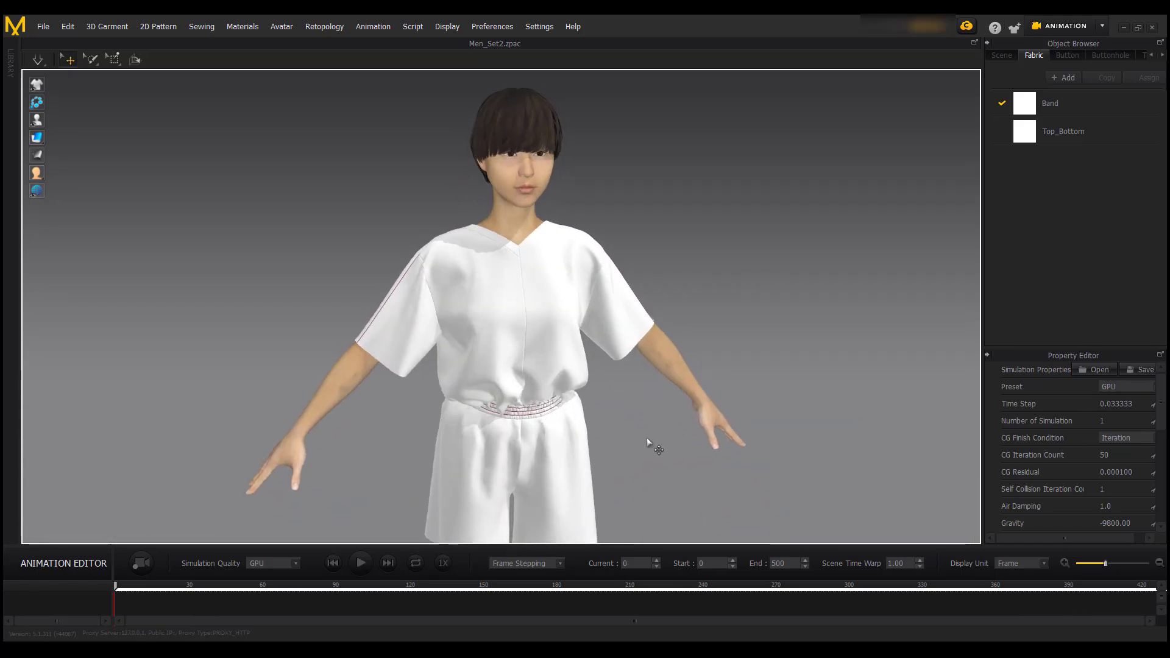
middle_click_drag(658, 443, 618, 418)
mouse_move(612, 414)
right_mouse_down()
mouse_move(327, 399)
mouse_move(600, 411)
right_mouse_up()
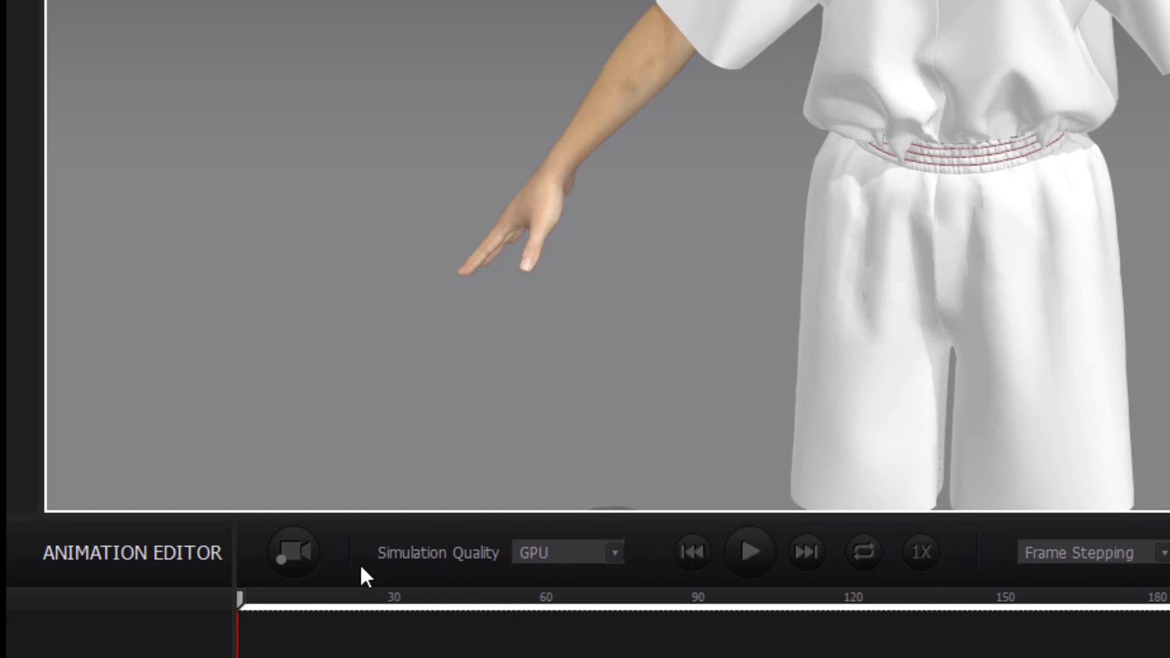
left_click(304, 557)
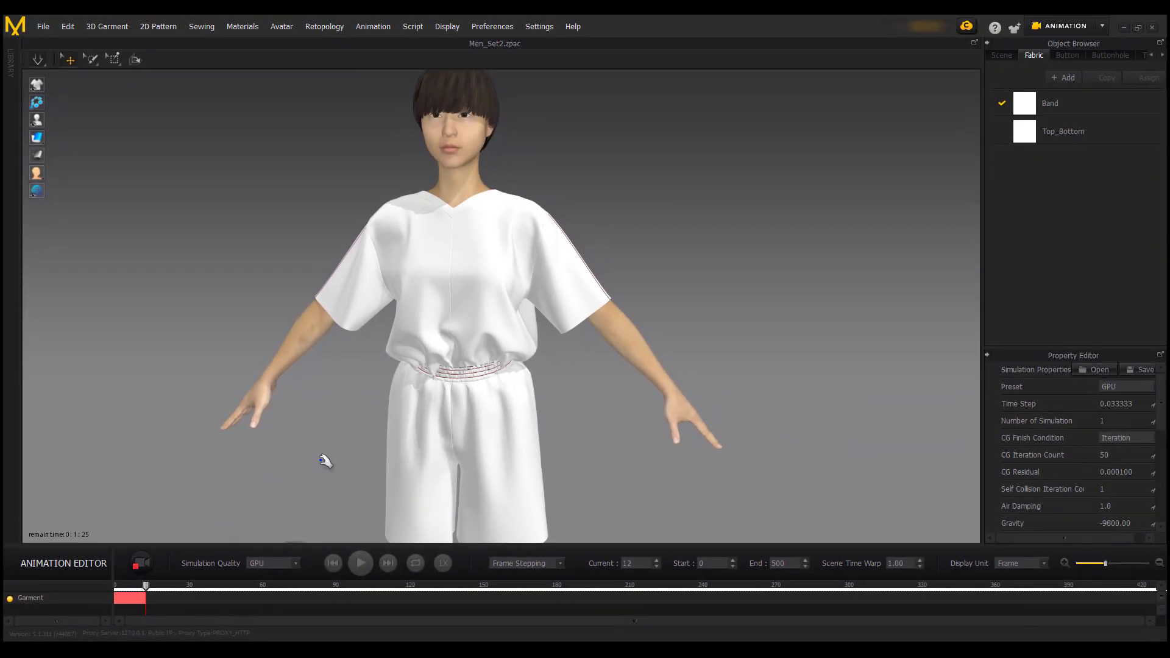
Tug the shirt panels, sleeves and shorts while recording, then stop at frame 200.
left_click_drag(368, 293, 409, 327)
left_click_drag(518, 425, 522, 476)
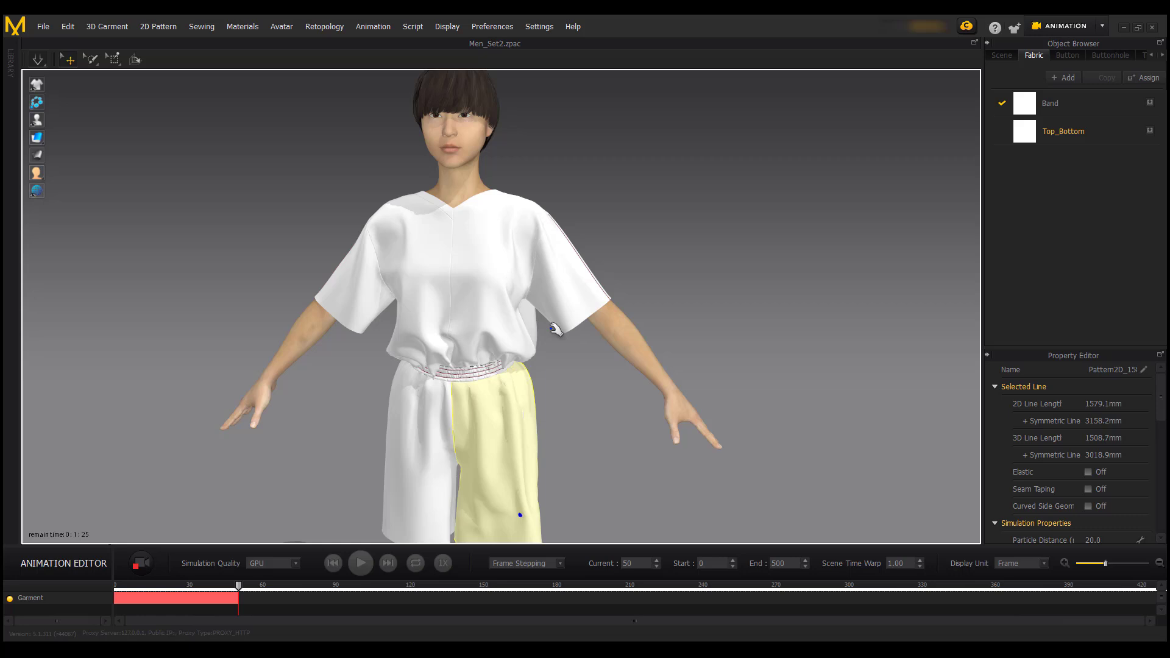
left_click_drag(565, 325, 536, 318)
left_click_drag(520, 198, 453, 269)
left_click_drag(422, 359, 389, 463)
left_click_drag(384, 469, 389, 473)
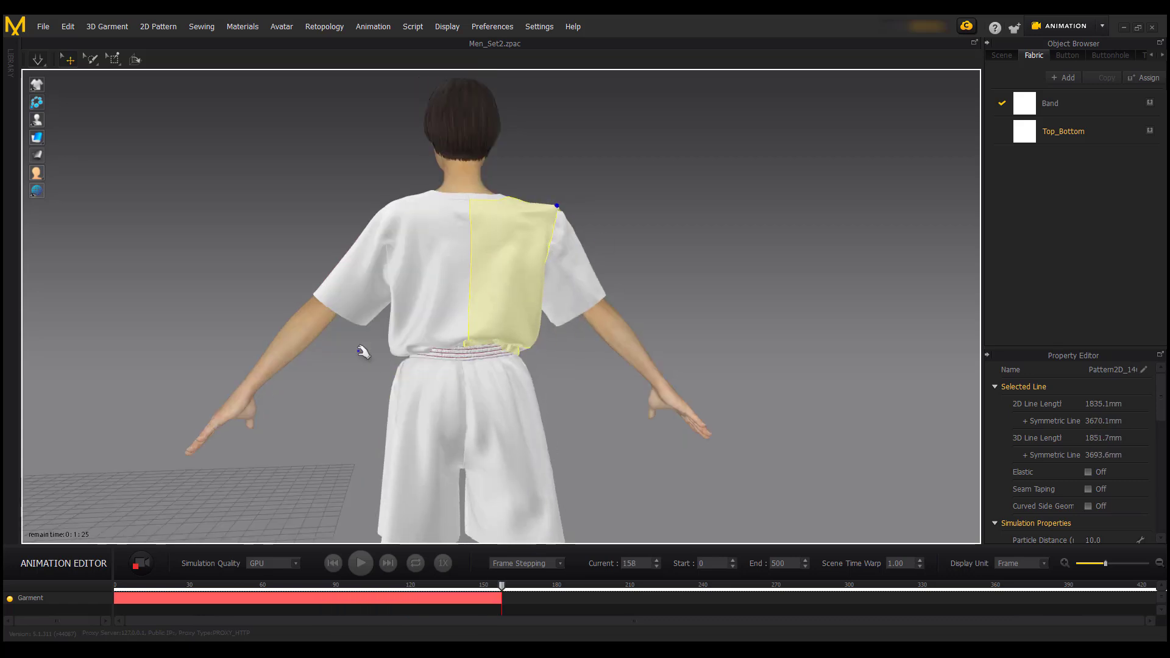
right_click_drag(363, 269, 514, 259)
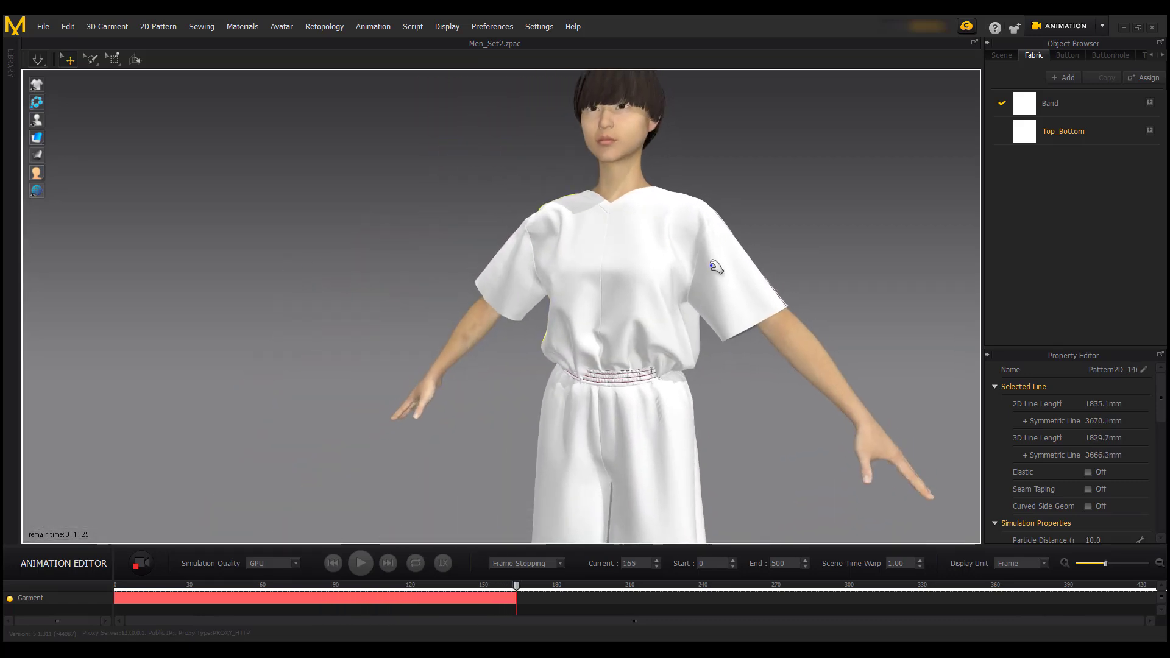
mouse_move(720, 263)
left_mouse_down()
mouse_move(756, 246)
mouse_move(734, 255)
left_mouse_up()
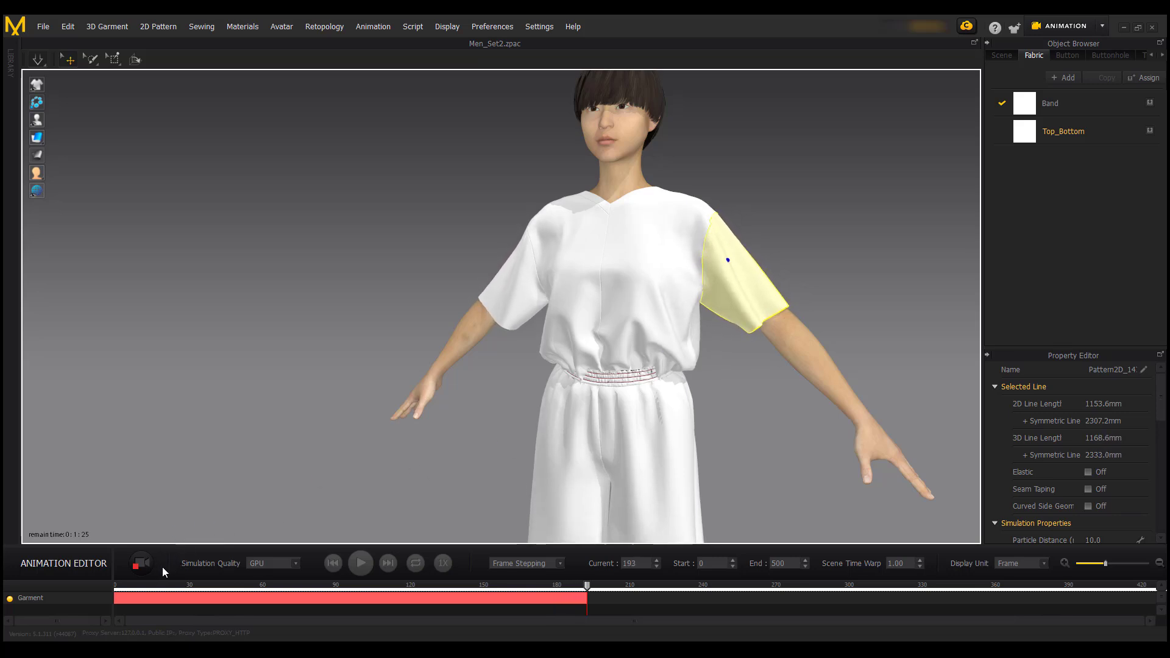
left_click(143, 564)
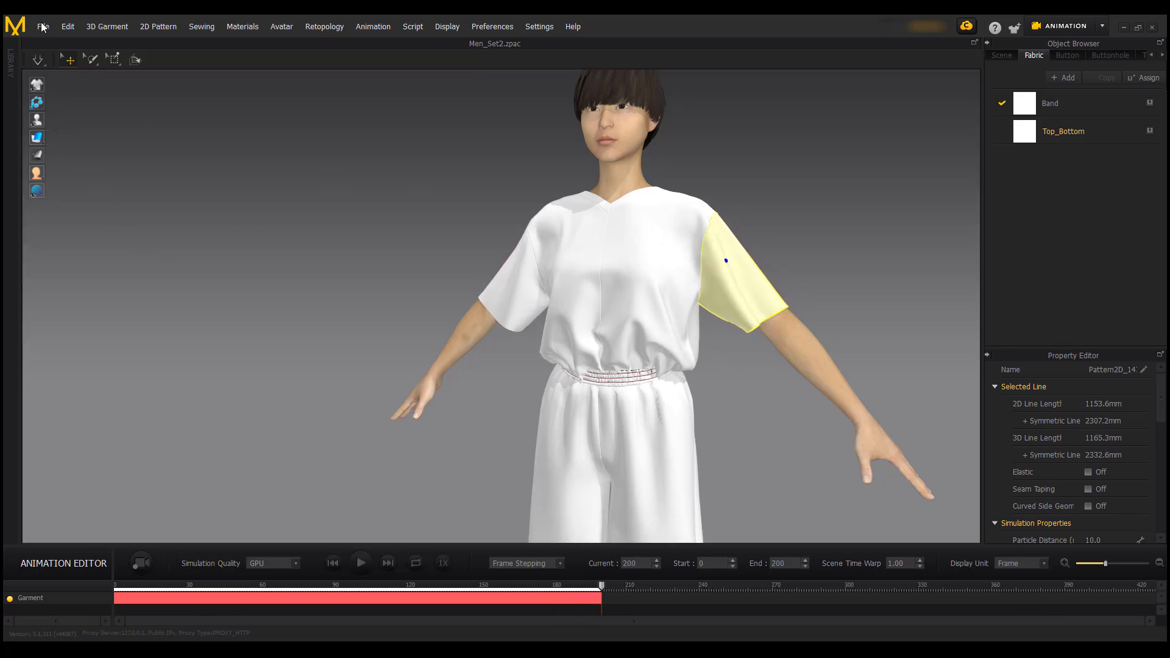
Export the animation as Alembic (OGAWA) with Weld, Thin, 30 FPS and mm.
left_click(43, 27)
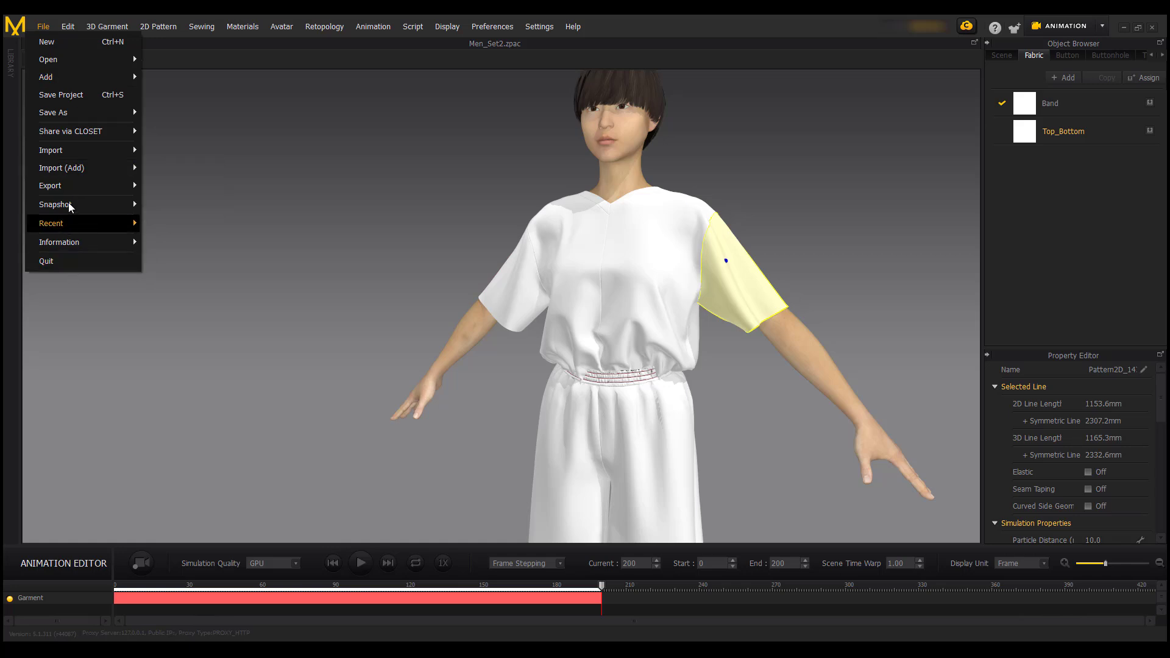
mouse_move(88, 187)
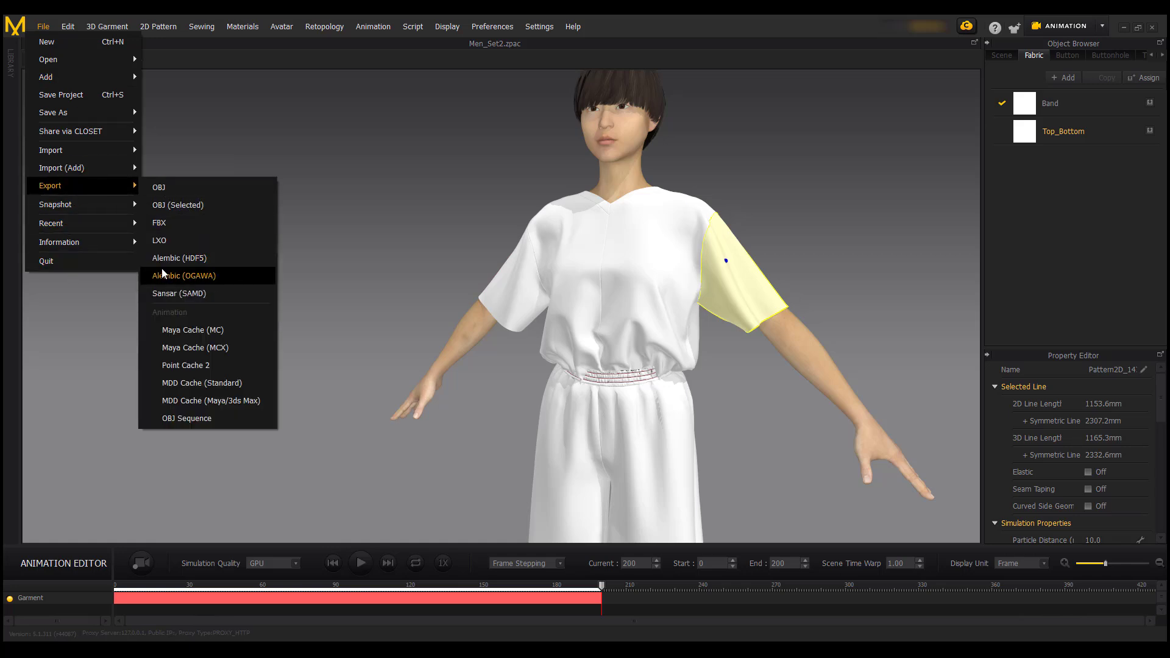
left_click(203, 277)
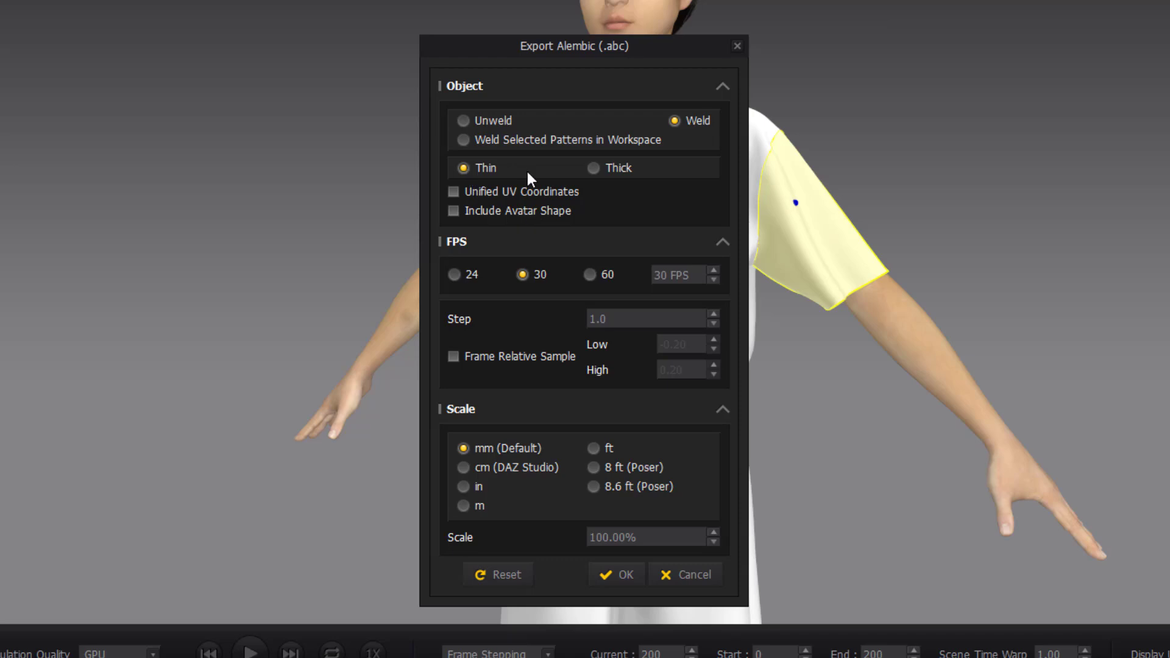
left_click(628, 575)
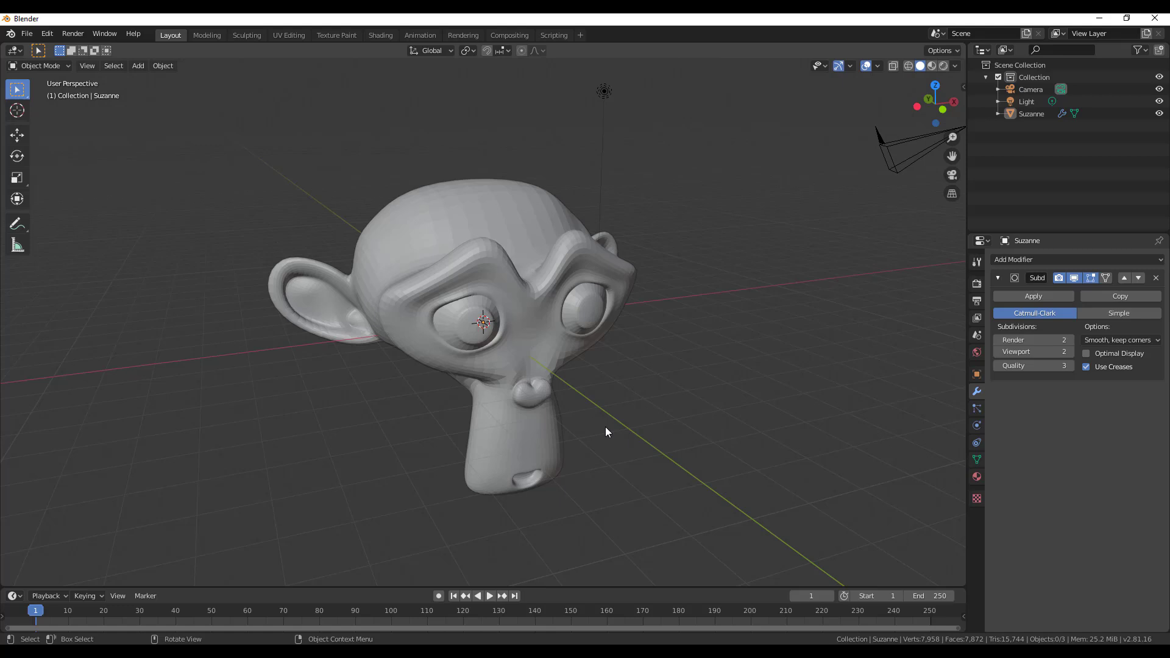
Delete the Suzanne head from the Blender scene.
middle_click_drag(708, 358, 443, 348, "alt")
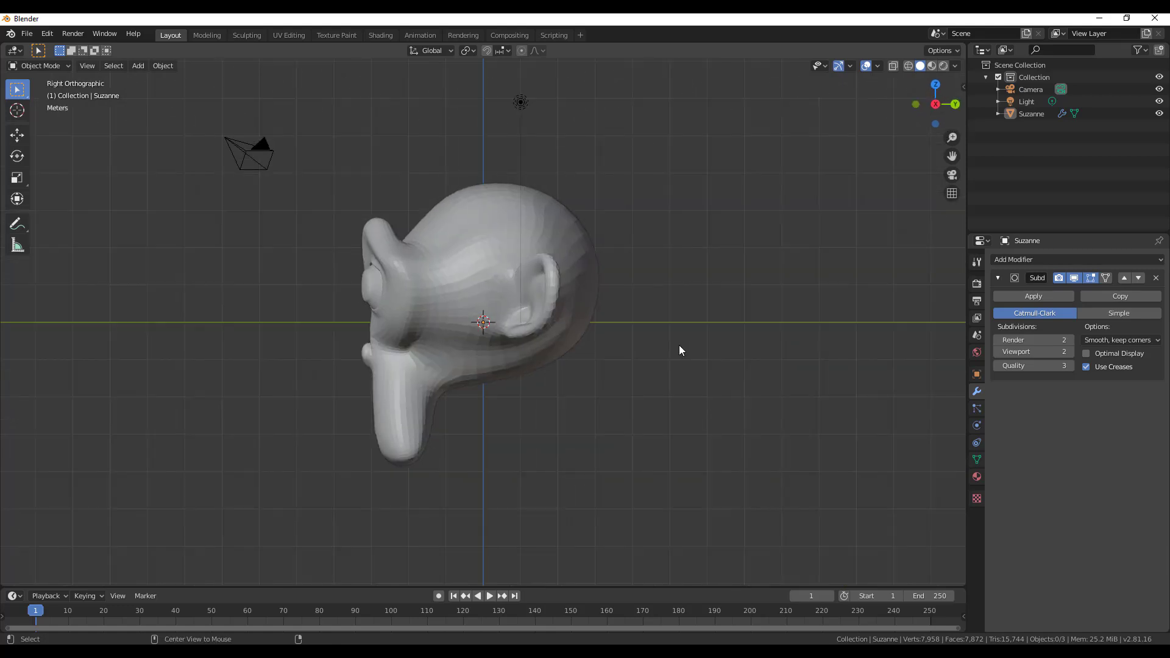
middle_click_drag(679, 348, 585, 354)
left_click(493, 254)
key("Delete")
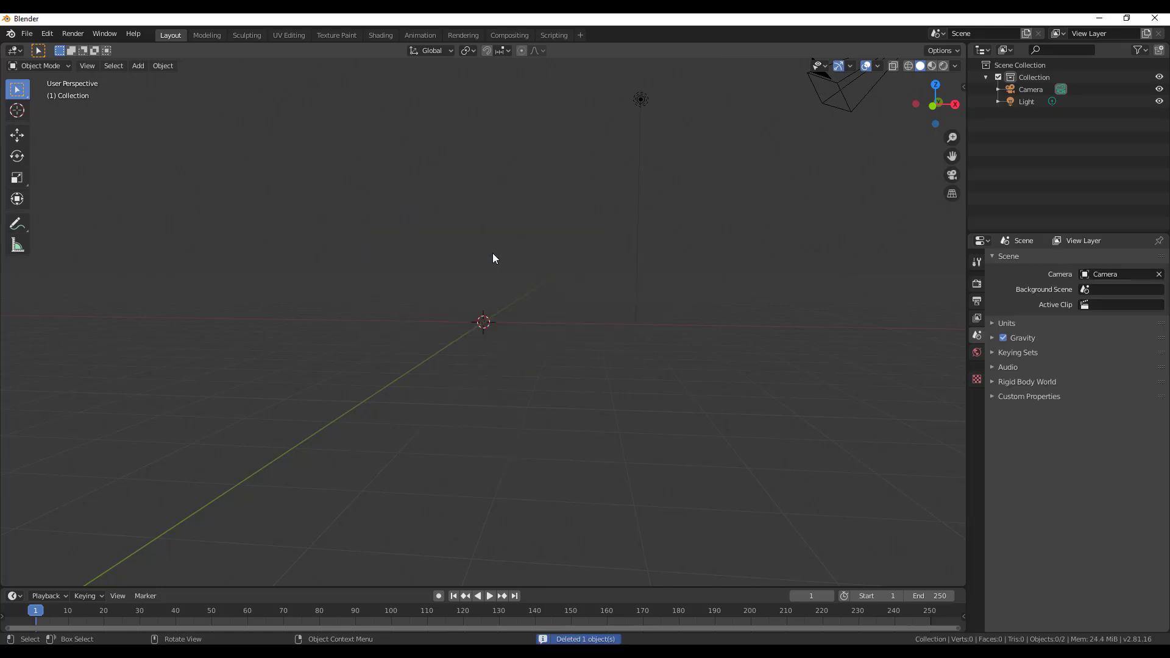
middle_click_drag(493, 254, 425, 275)
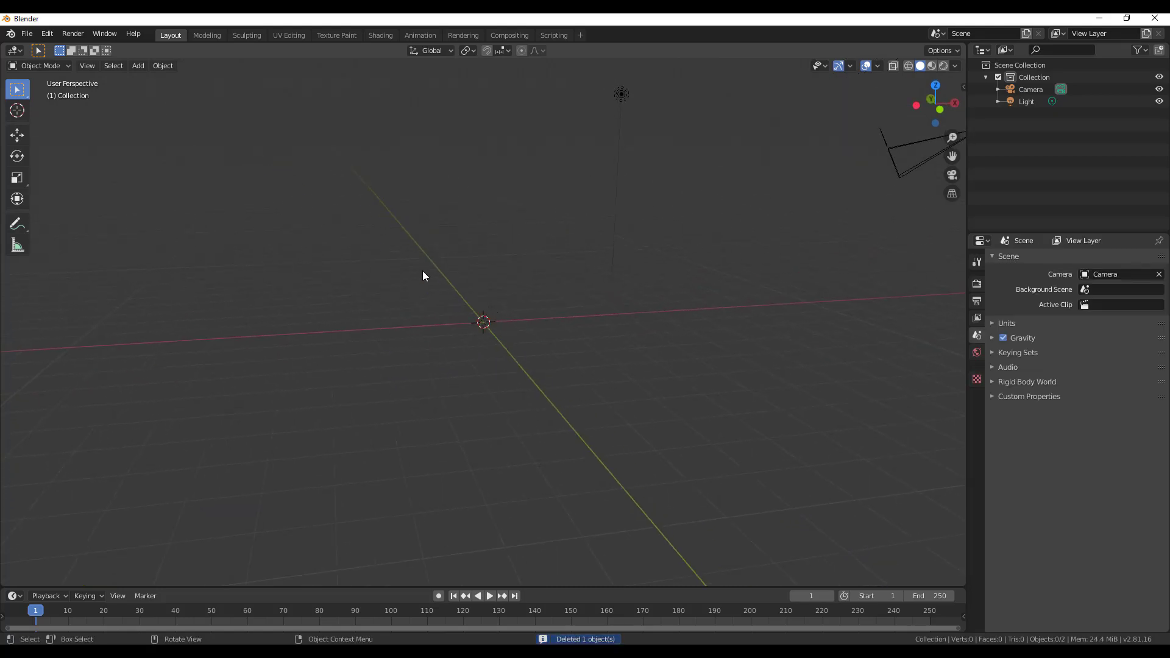
Import the exported Alembic (.abc) cloth animation.
left_click(28, 34)
mouse_move(64, 196)
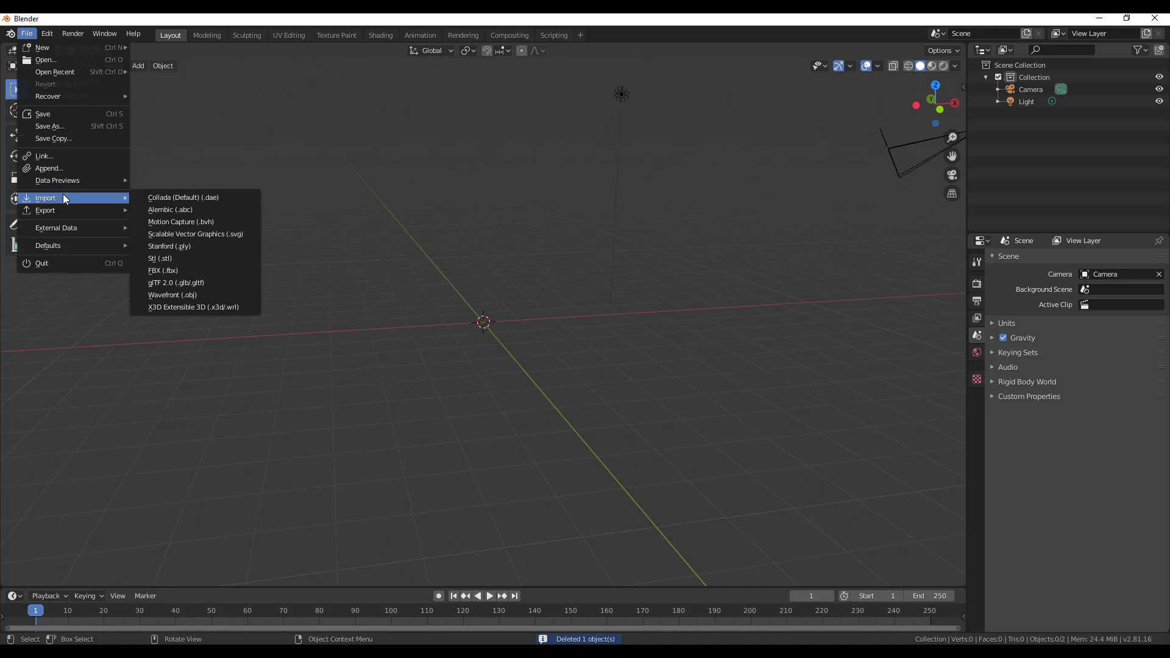
left_click(162, 210)
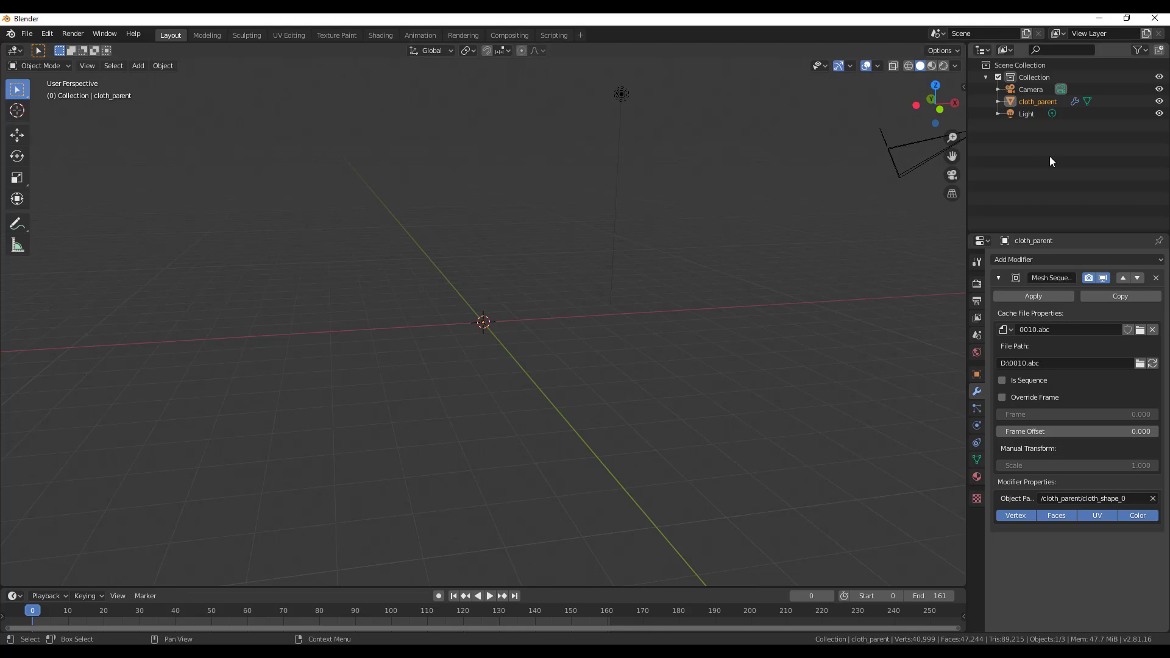
Select cloth_parent in the Outliner and frame the viewport on it with Numpad.
left_click(1042, 102)
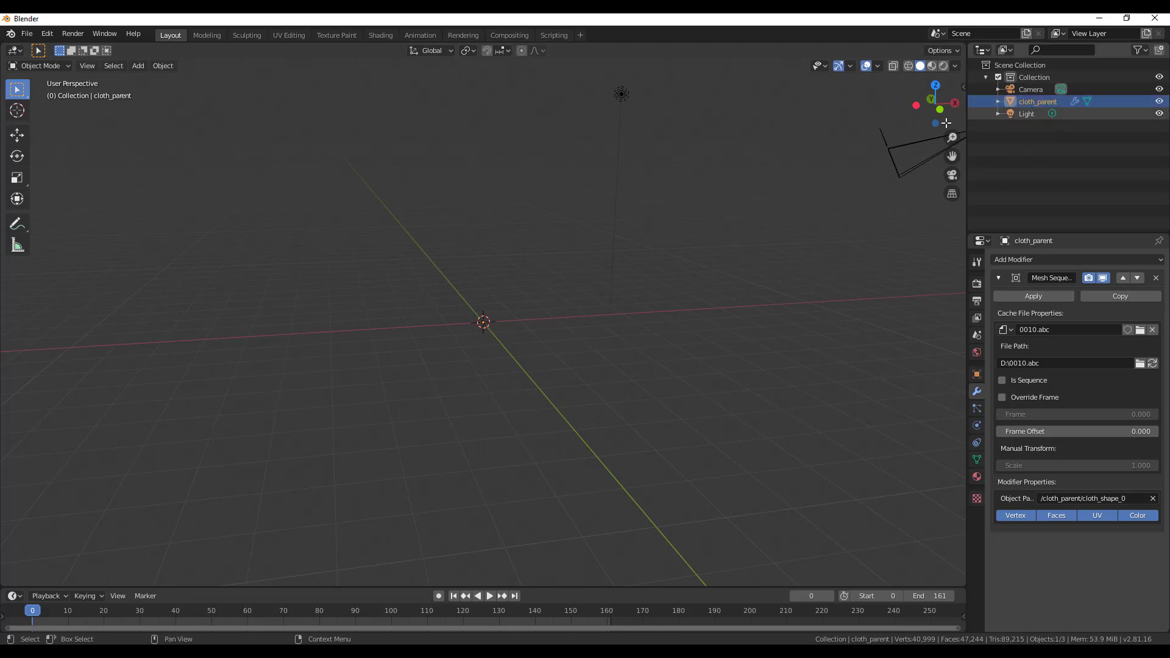
scroll(672, 231, "down", 11)
scroll(517, 238, "down", 10)
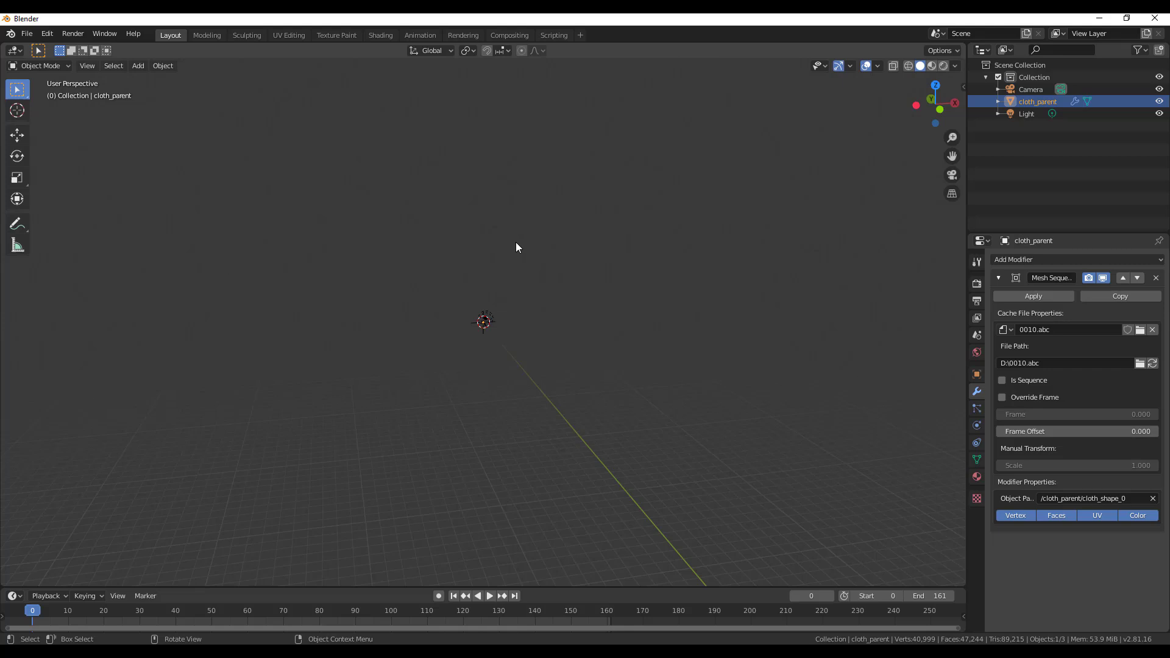
scroll(492, 328, "up", 19)
scroll(523, 277, "up", 4)
scroll(420, 297, "down", 4)
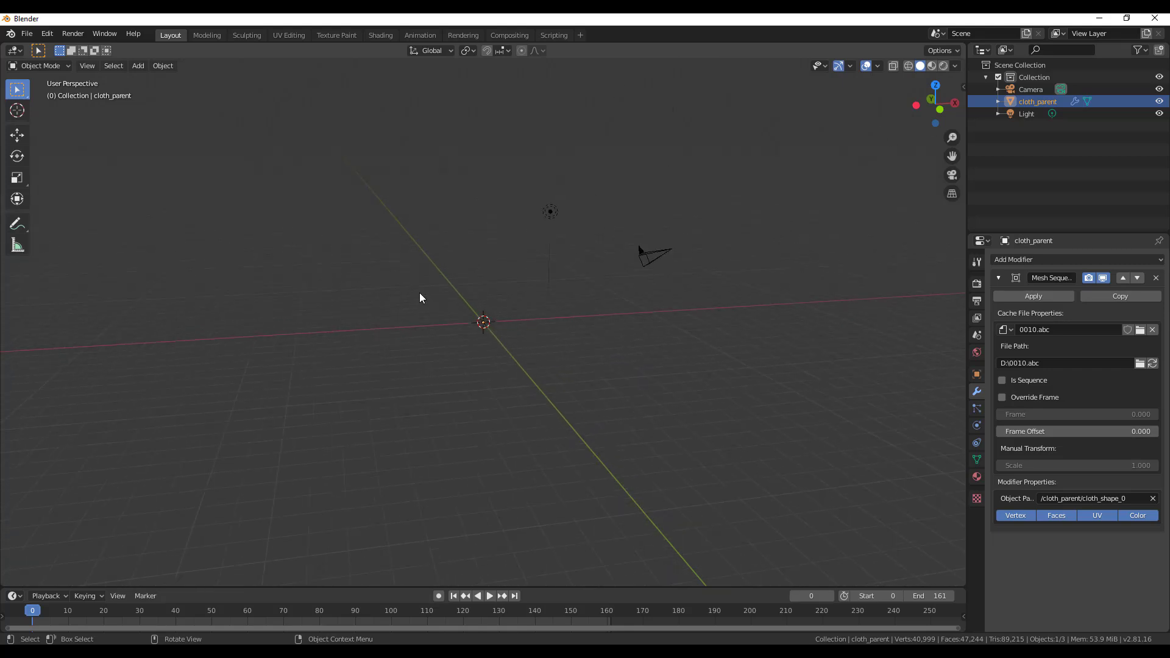
key("KP_Decimal")
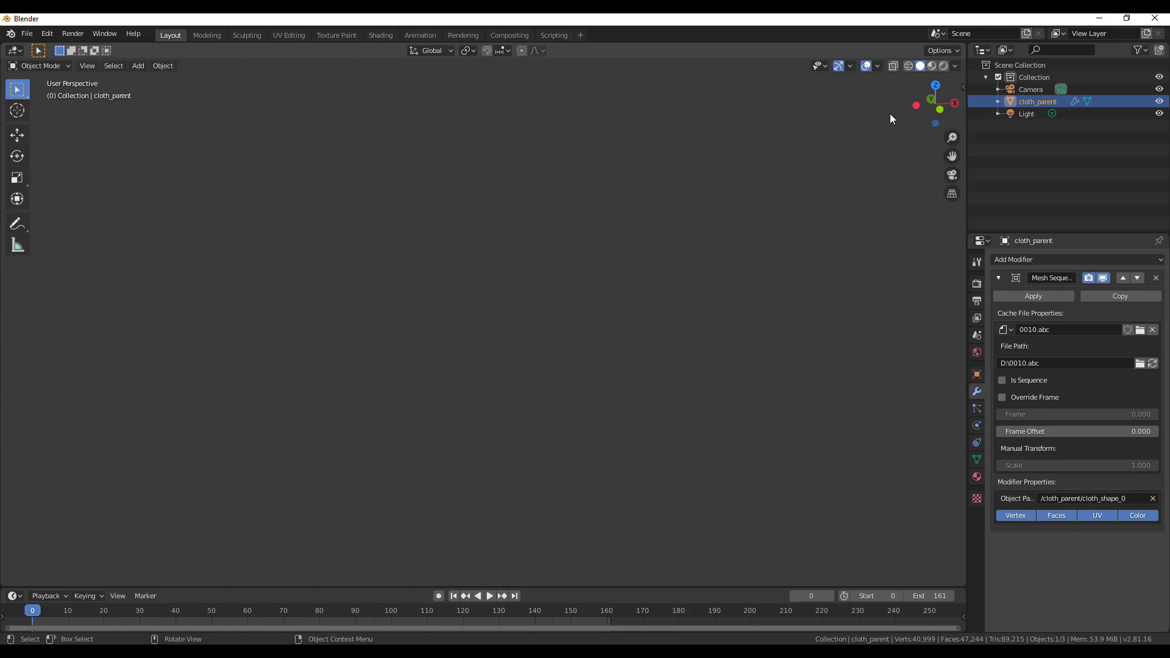
In the sidebar's View settings, change Clip Start from 0.1 m to 0.01 m and Clip End from 1000 m to 10000 m.
key("n")
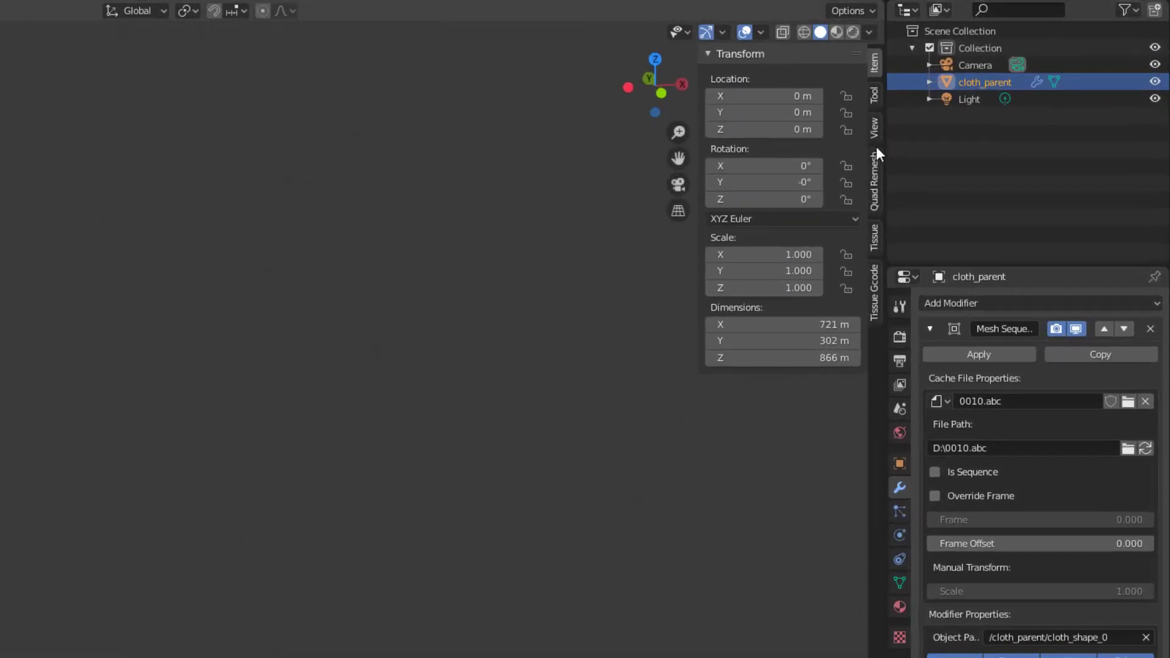
left_click(875, 131)
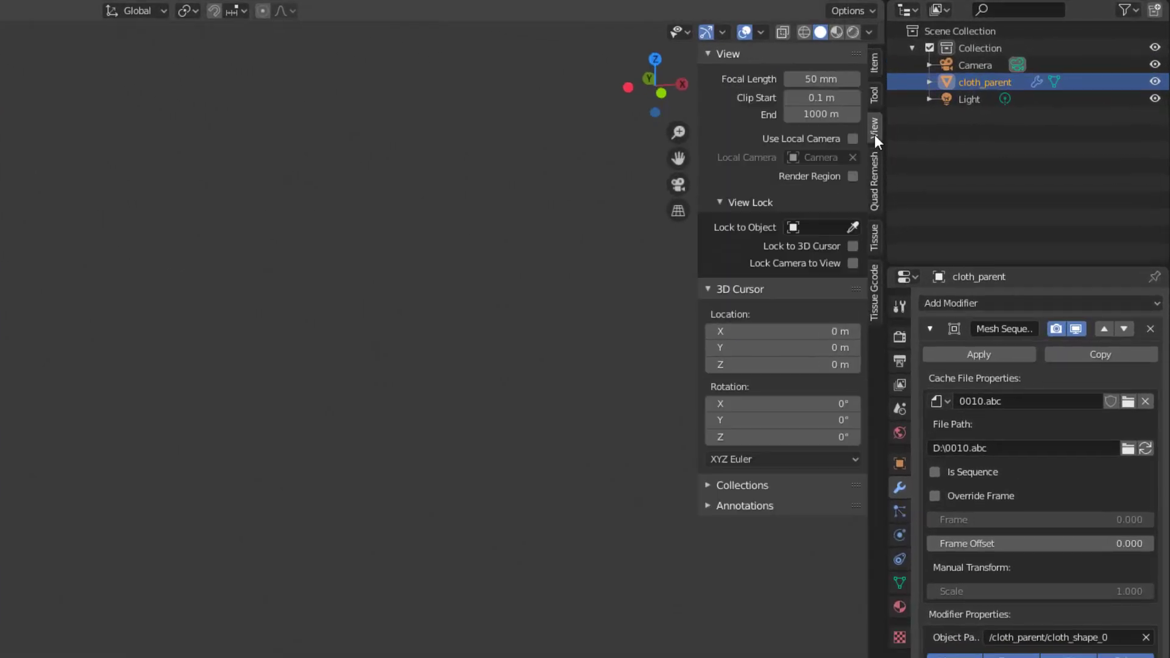
double_click(815, 99)
left_click(815, 99)
left_click(802, 98)
type("0")
left_click(822, 115)
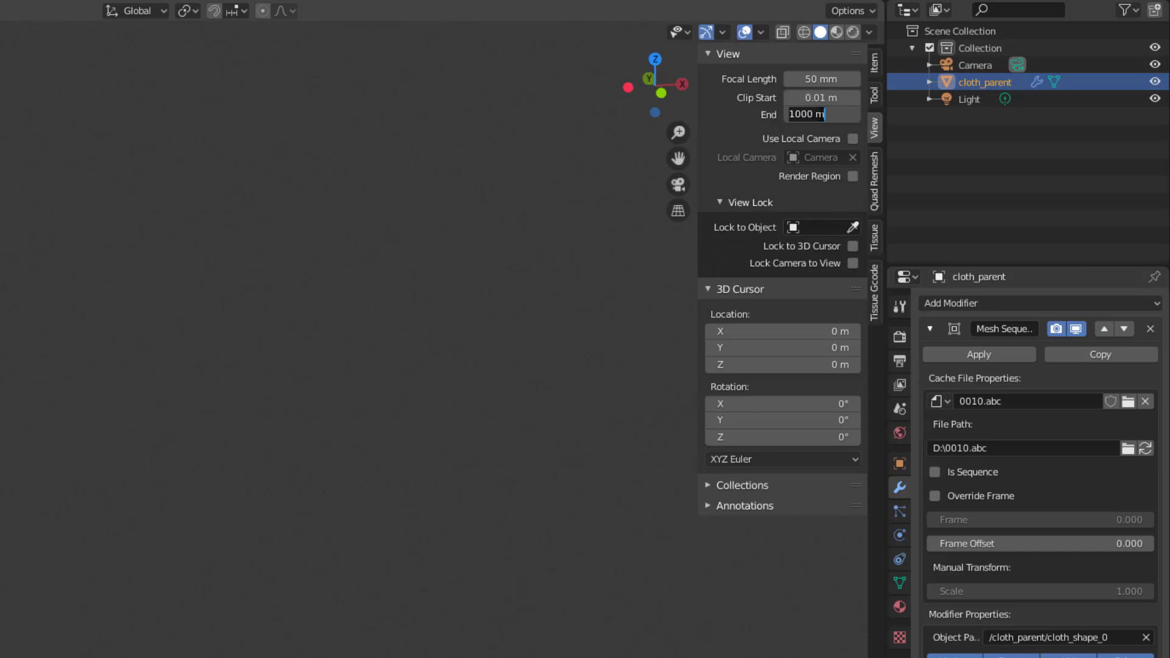
left_click(802, 114)
type("0")
key("Return")
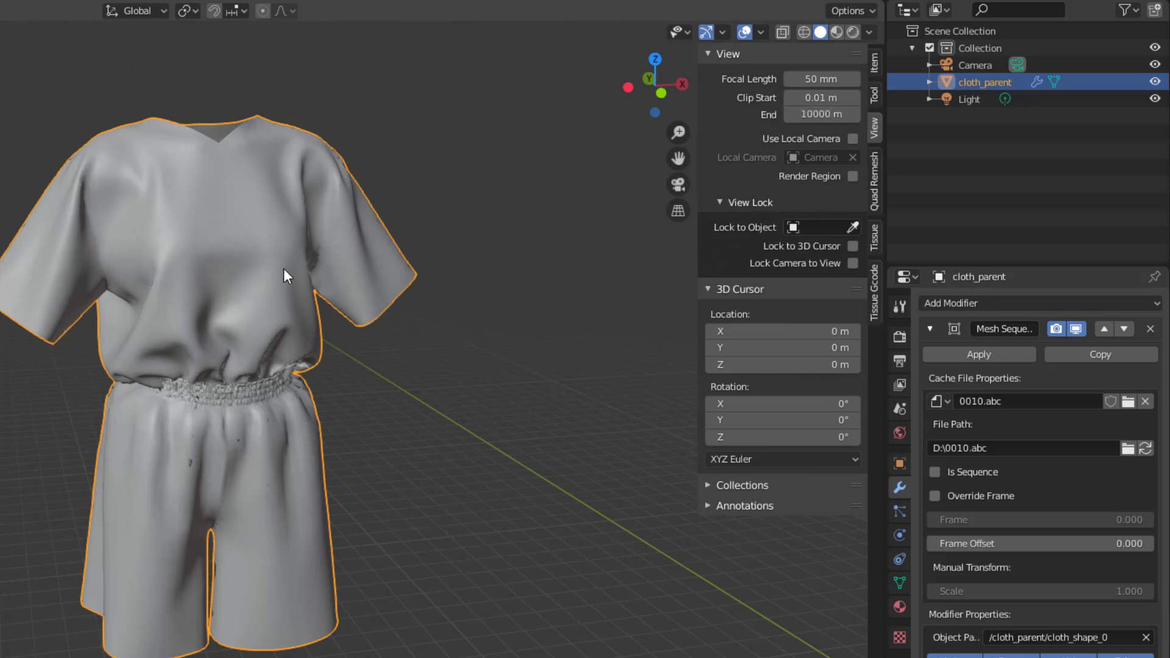
Shrink the cloth_parent garment with two scale-gizmo drags to about 0.4 of its size.
scroll(283, 262, "down", 6)
scroll(284, 262, "up", 6)
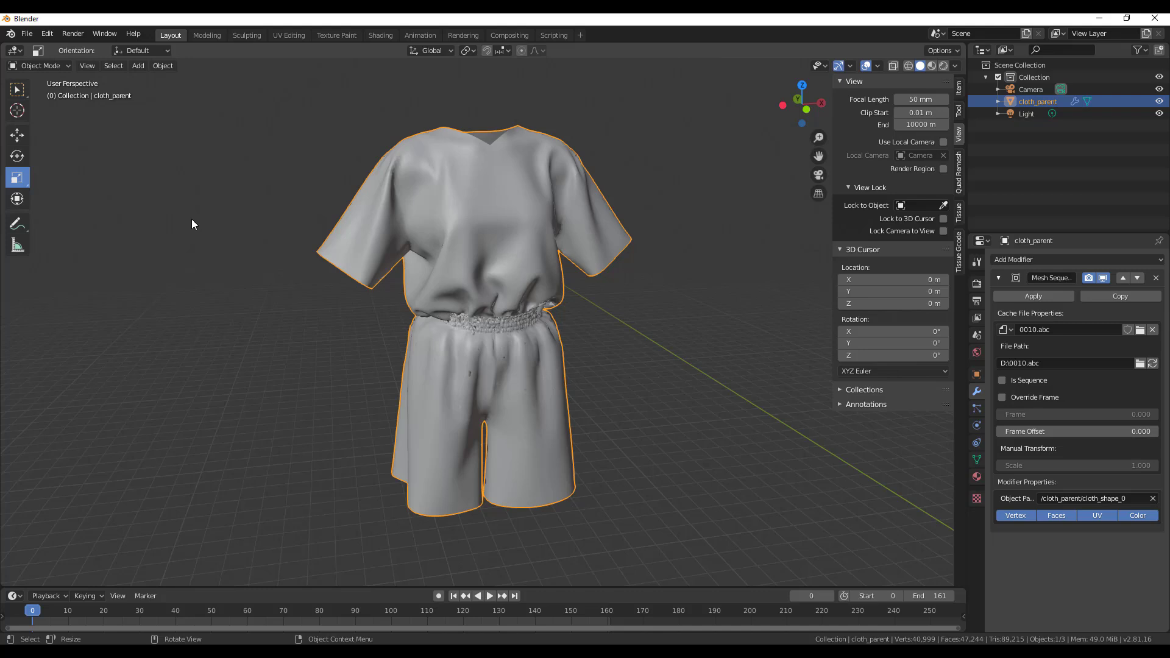
scroll(496, 305, "down", 15)
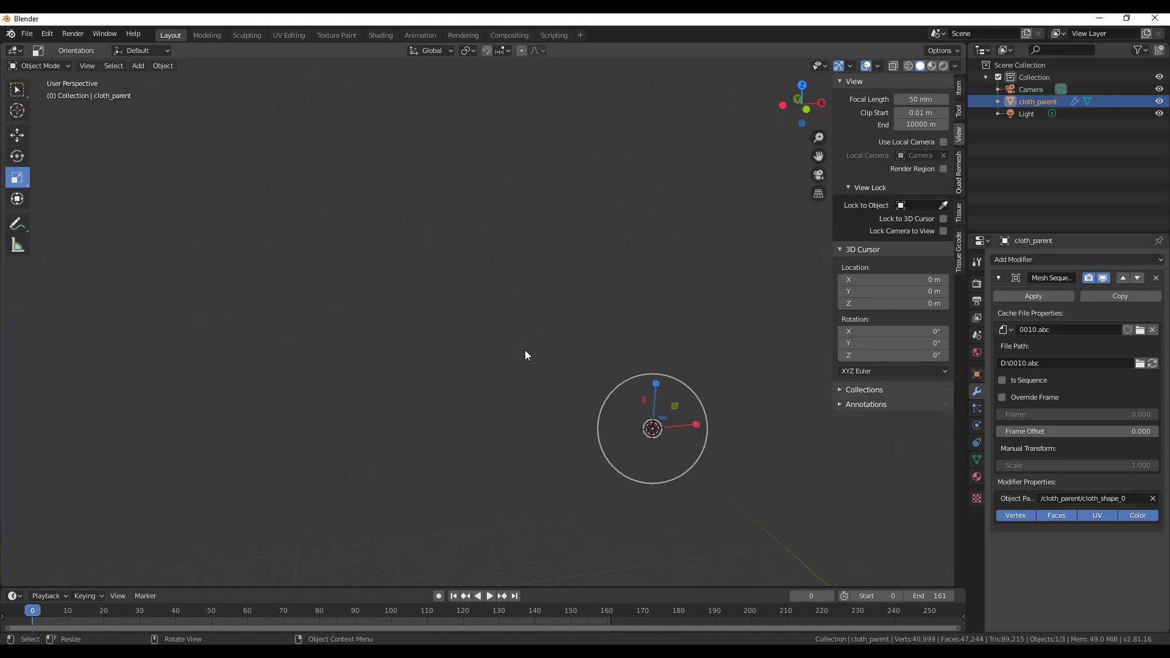
scroll(548, 362, "up", 6)
mouse_move(760, 487)
left_mouse_down()
mouse_move(734, 487)
mouse_move(745, 487)
left_mouse_up()
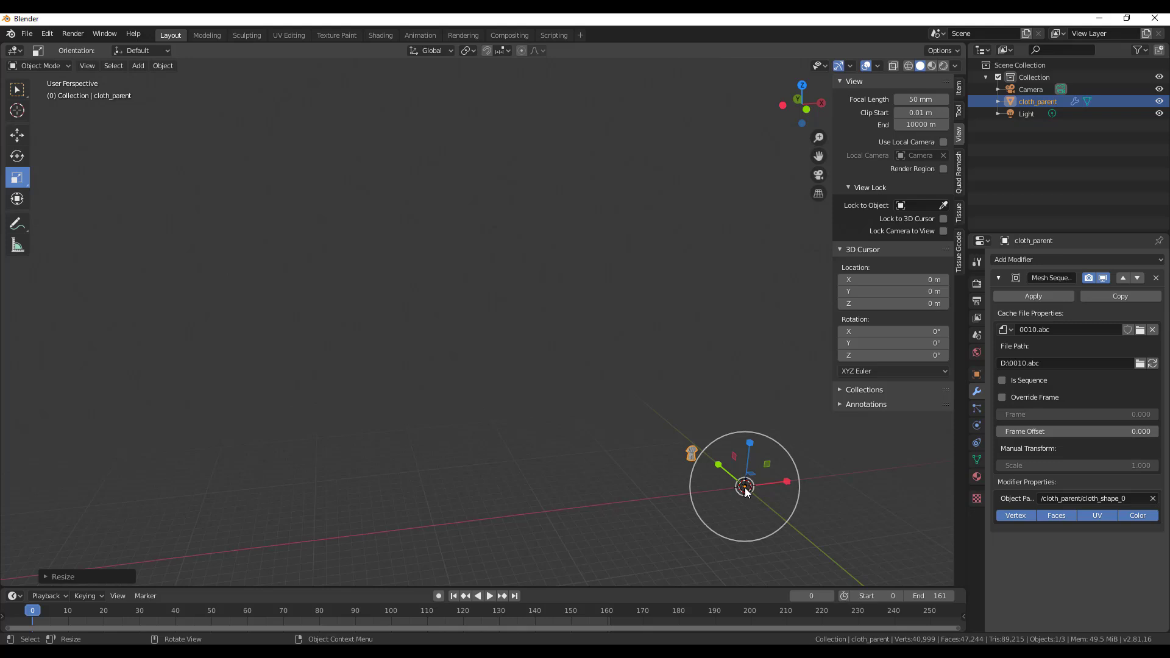
key("KP_Decimal")
scroll(745, 488, "down", 6)
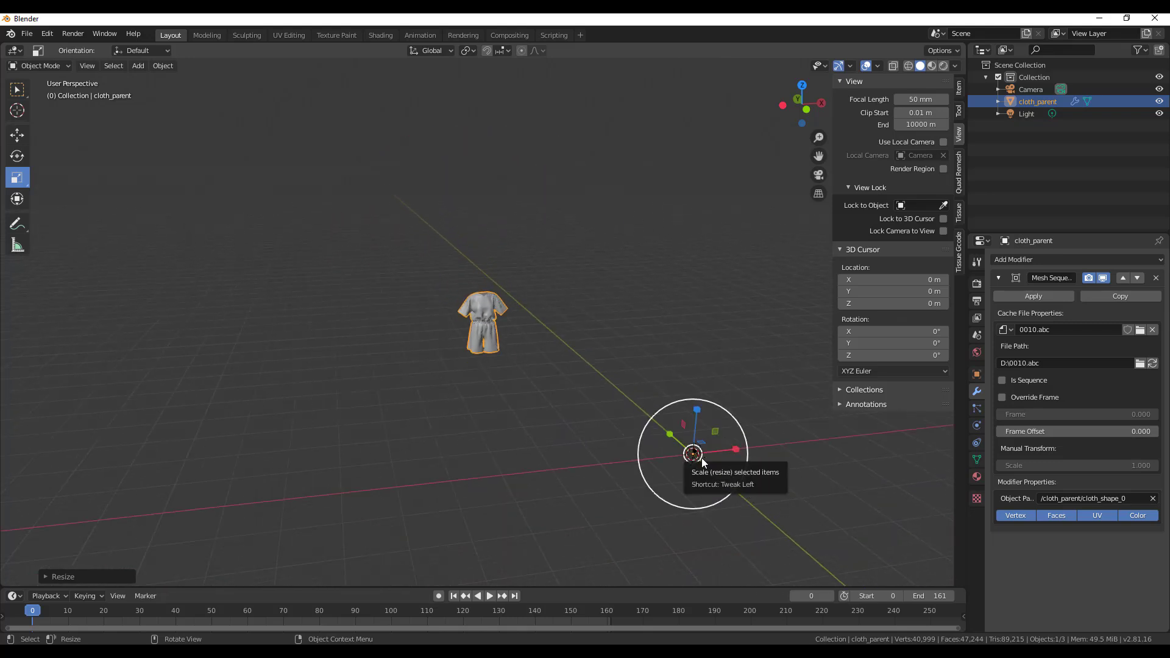
left_click_drag(701, 458, 693, 454)
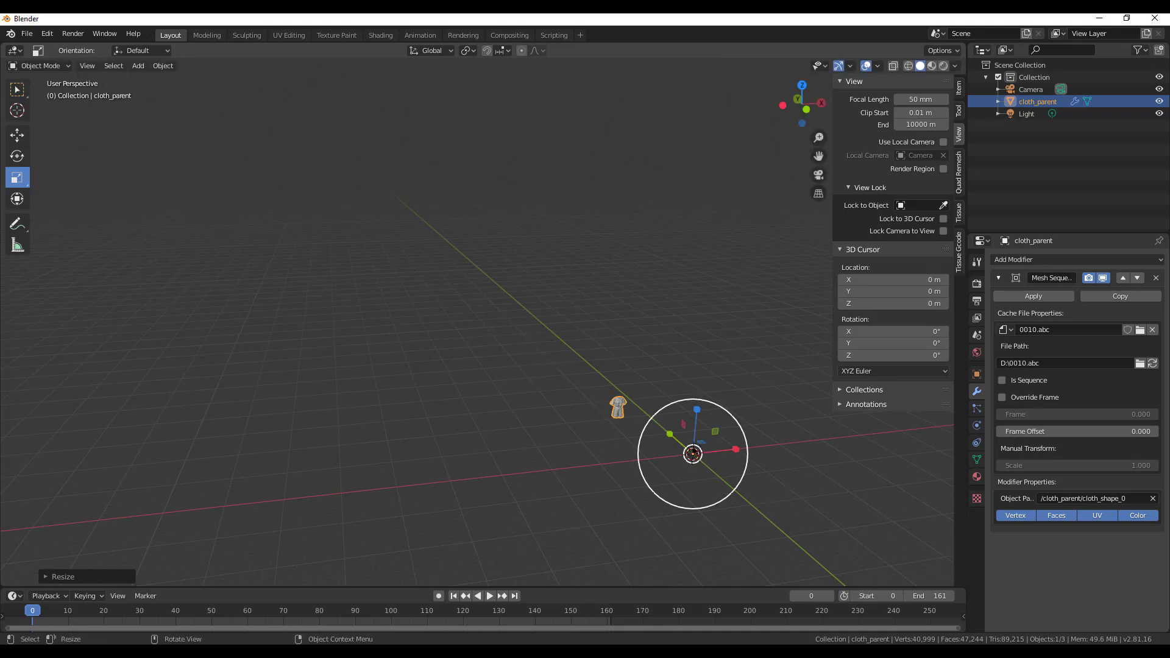
key("KP_Decimal")
key("w")
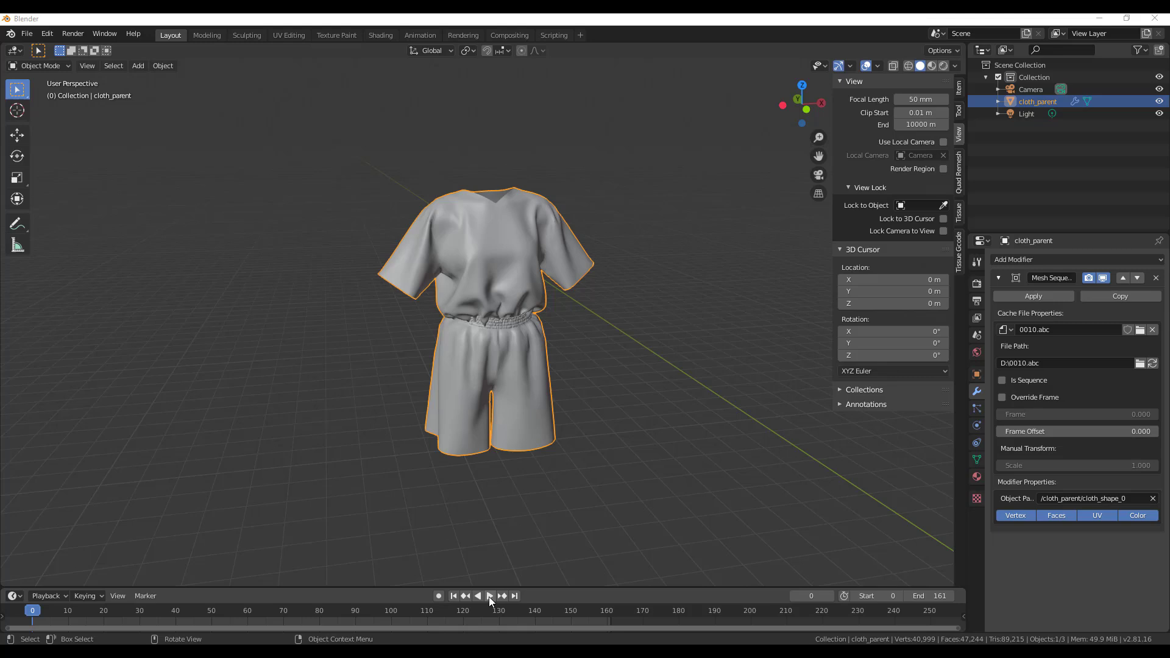
Play the imported cloth animation in the Timeline and pause it at frame 158.
left_click(490, 595)
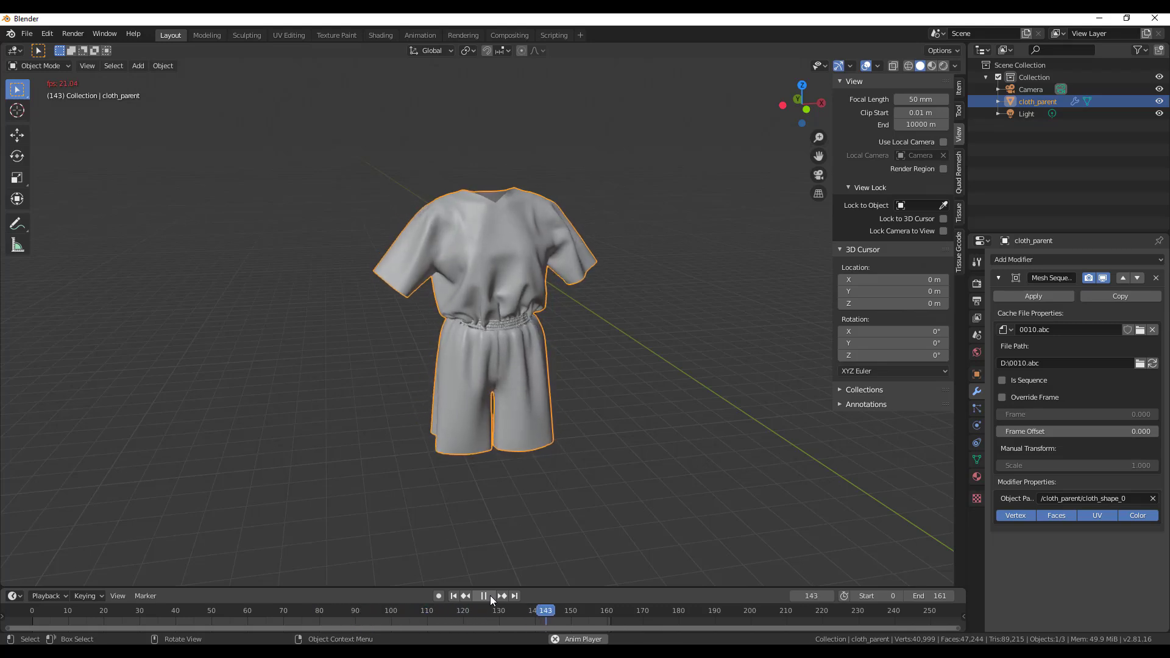
left_click(491, 597)
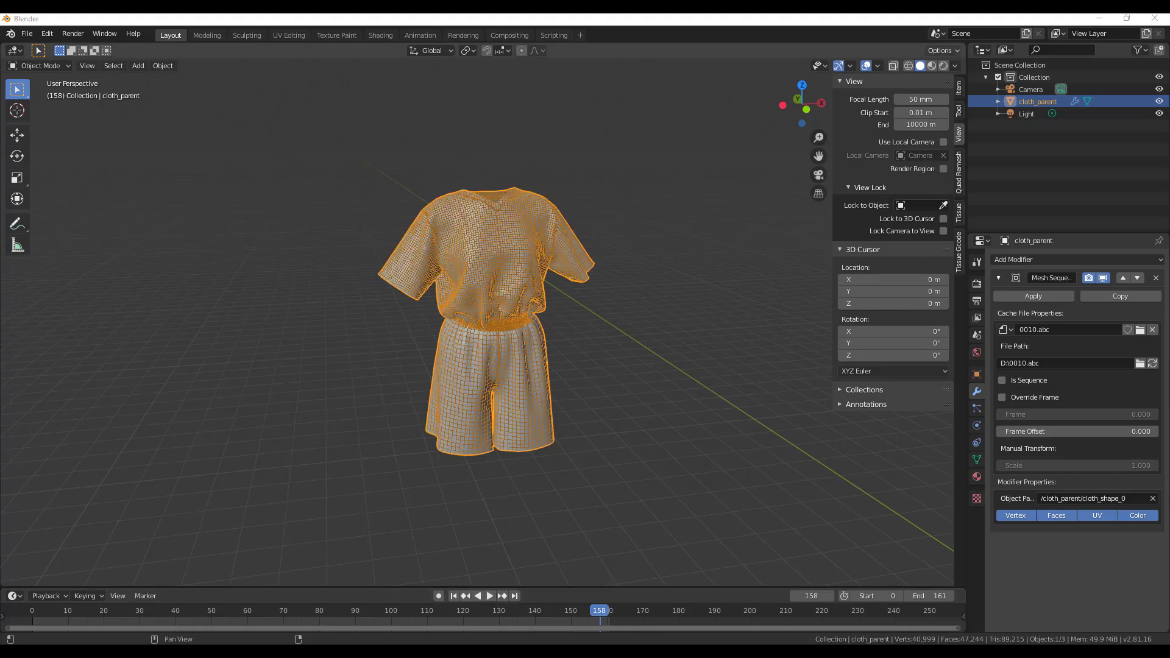
scroll(502, 331, "up", 6)
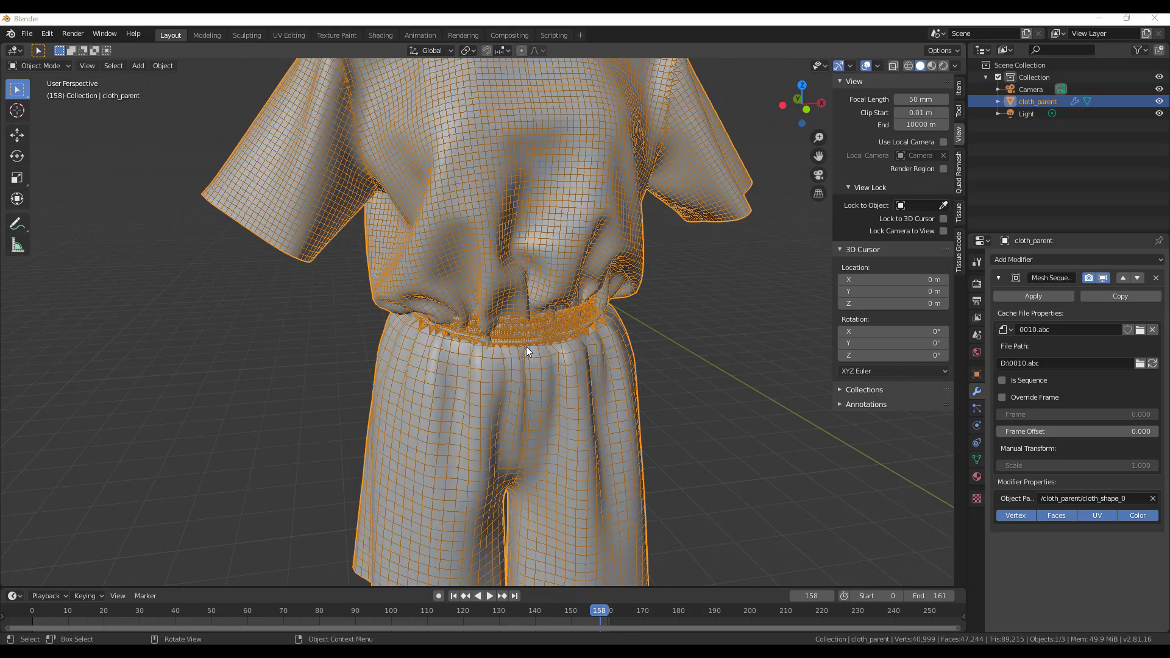
scroll(526, 346, "down", 5)
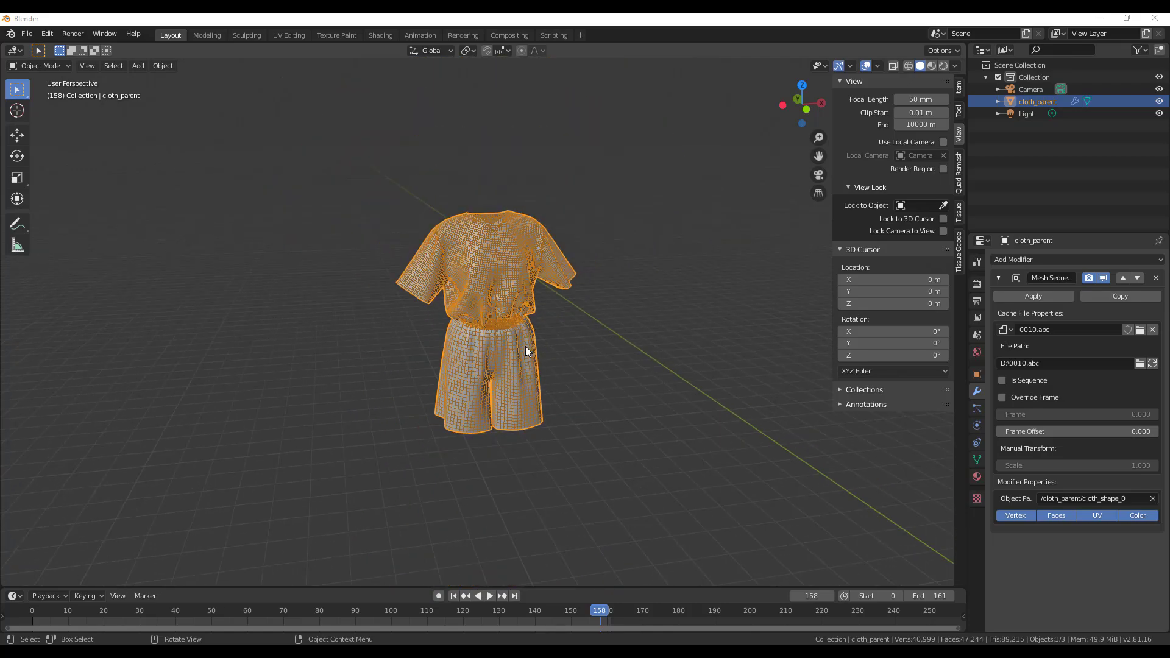
scroll(525, 347, "up", 6)
scroll(522, 374, "down", 4)
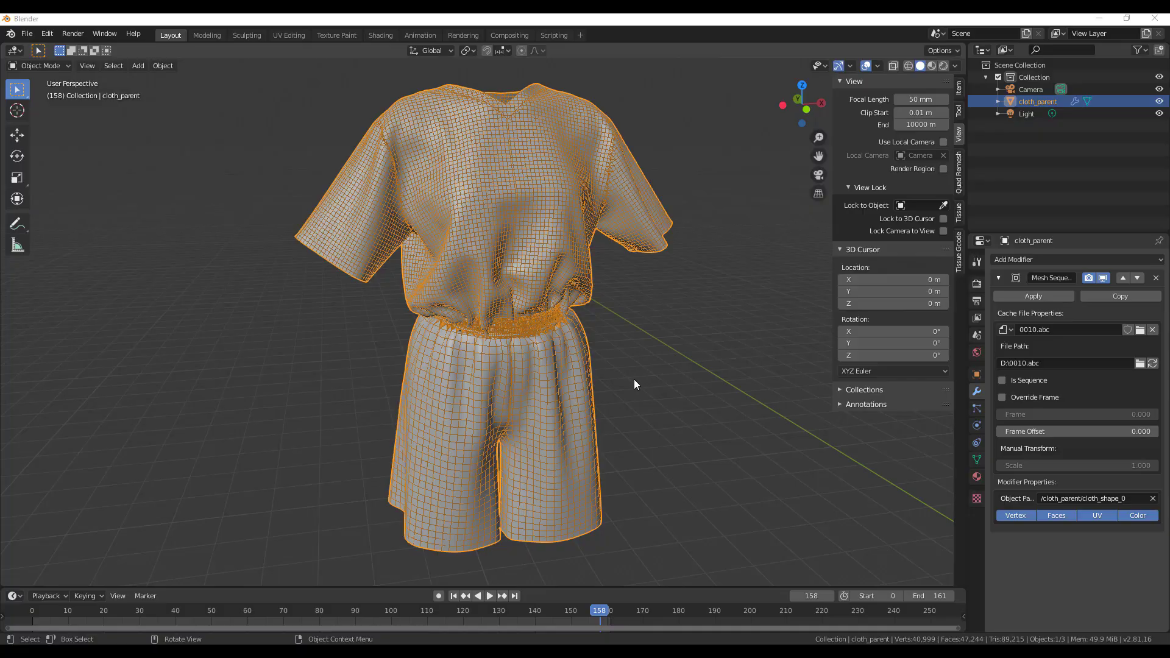
middle_click_drag(634, 384, 551, 369)
scroll(584, 405, "down", 4)
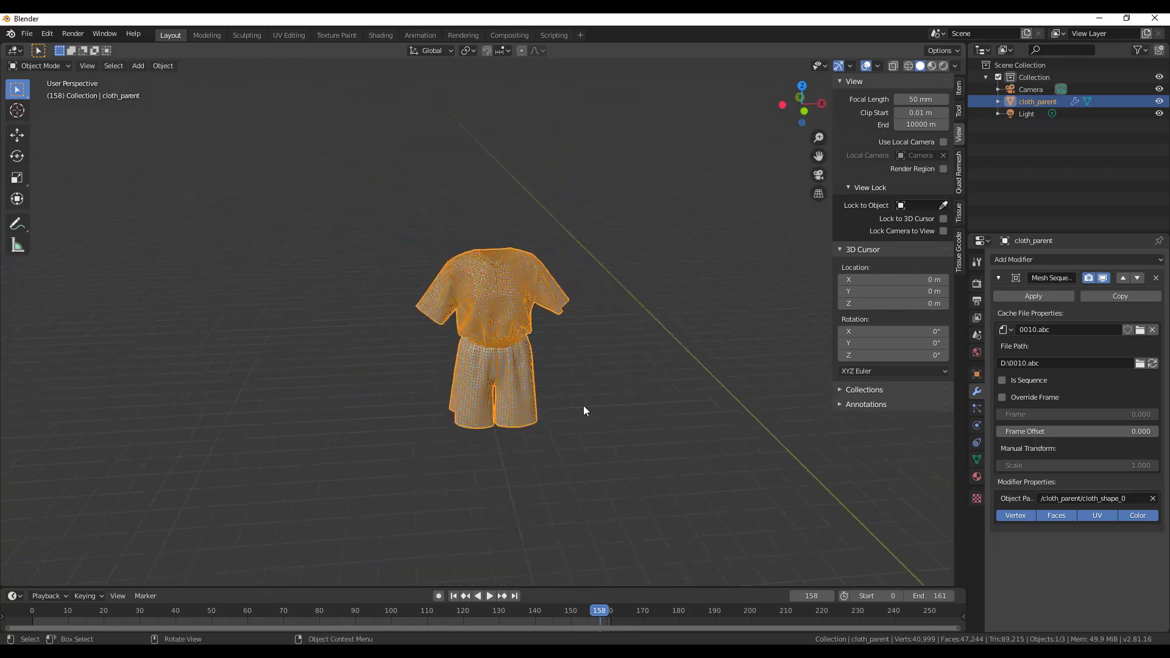
middle_click_drag(583, 408, 376, 434)
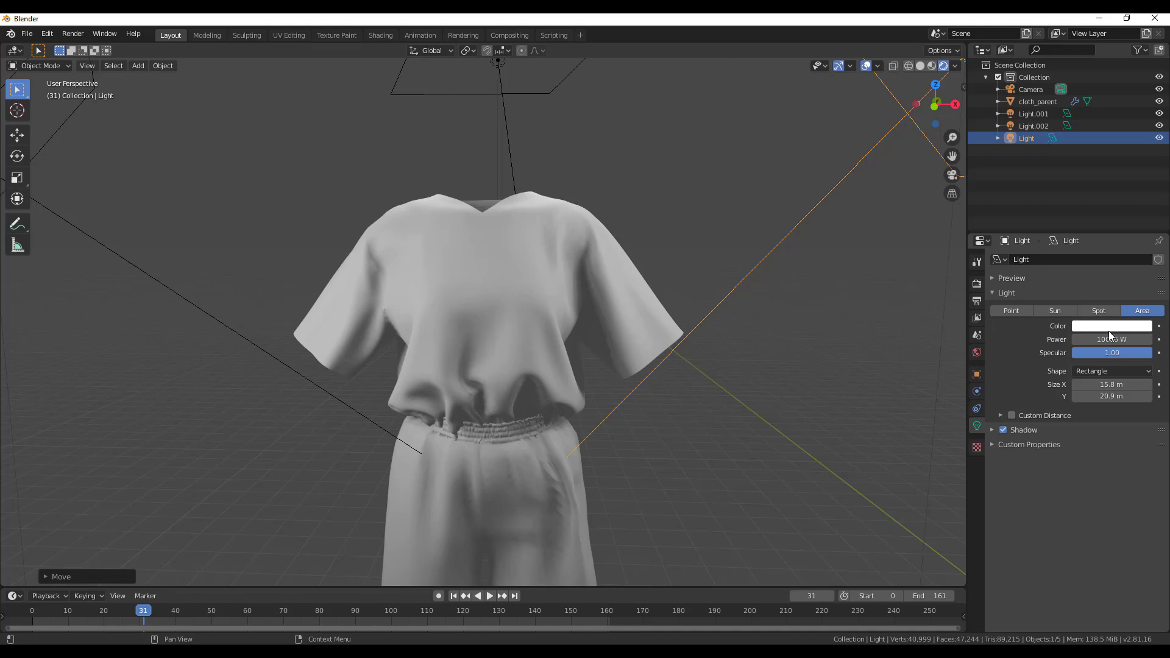
Tint the currently selected area light lavender blue.
left_click(1110, 328)
mouse_move(1090, 207)
left_mouse_down()
mouse_move(1099, 194)
mouse_move(1085, 224)
left_mouse_up()
scroll(672, 383, "down", 2)
Recolour the left area light Light.002 a deep warm peach.
left_click(209, 226)
left_click(1113, 326)
scroll(508, 404, "up", 2)
middle_click_drag(552, 156, 589, 367, "shift")
Recolour the right-hand area light Light a strong cool blue, then select cloth_parent's modifiers.
left_click(961, 362)
left_click(1113, 327)
left_click_drag(1093, 214, 1099, 197)
scroll(606, 460, "down", 1)
middle_click_drag(604, 466, 610, 299, "shift")
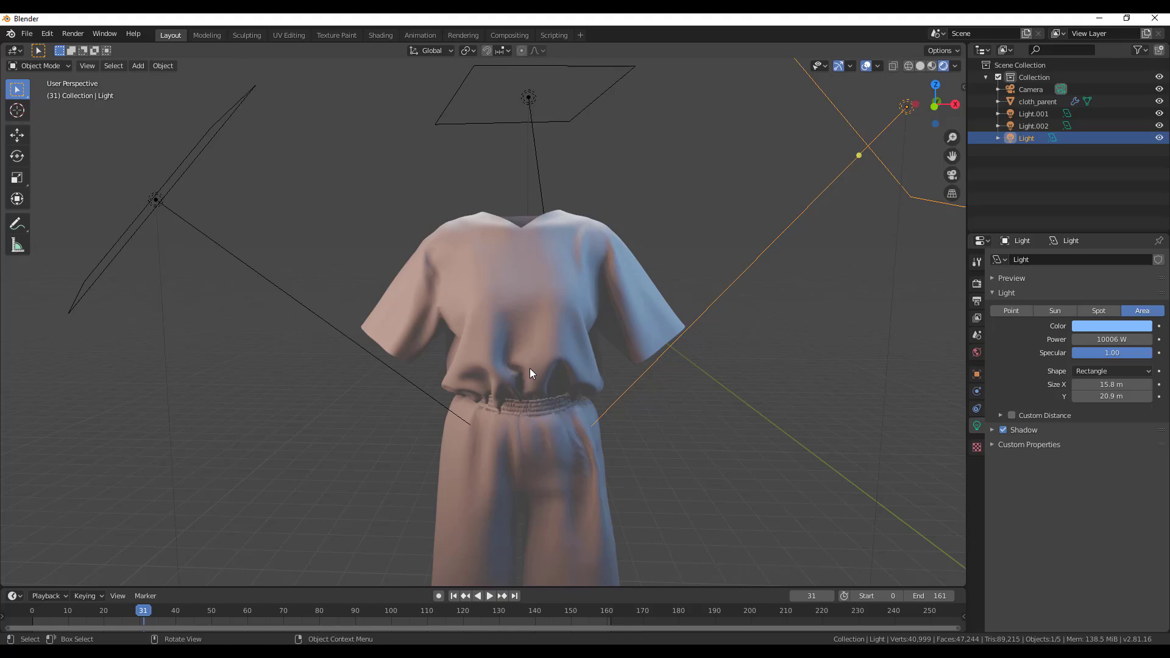
left_click(529, 368)
left_click(977, 392)
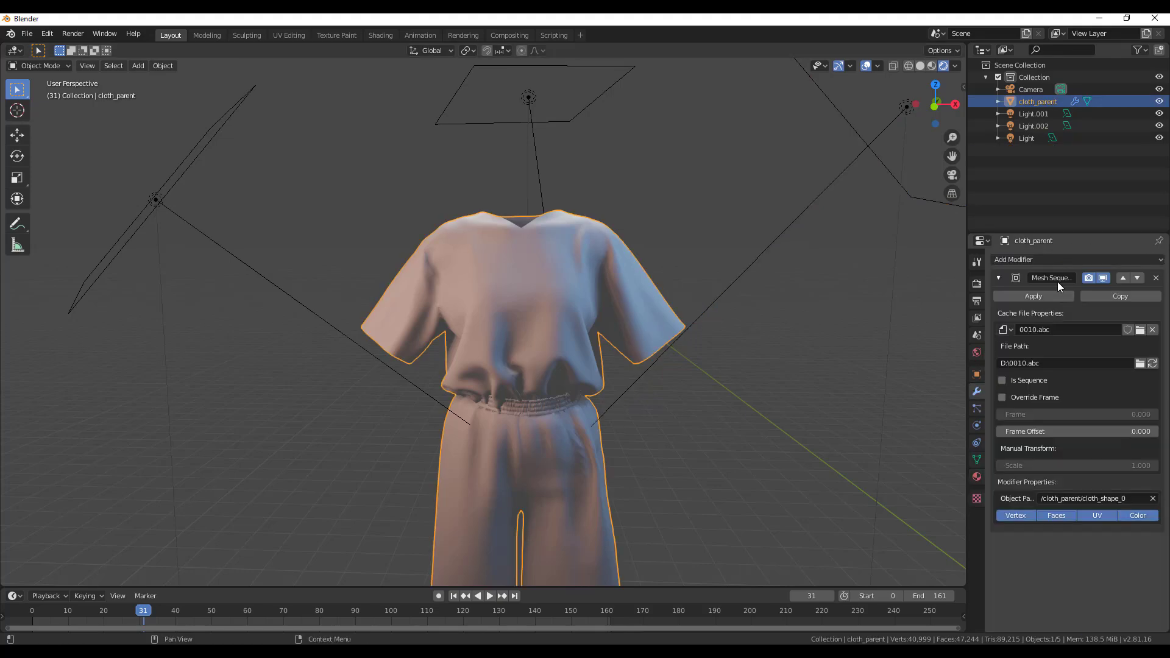
Add a Solidify modifier to cloth_parent with a thickness of 9.23 m.
left_click(1009, 260)
left_click(927, 445)
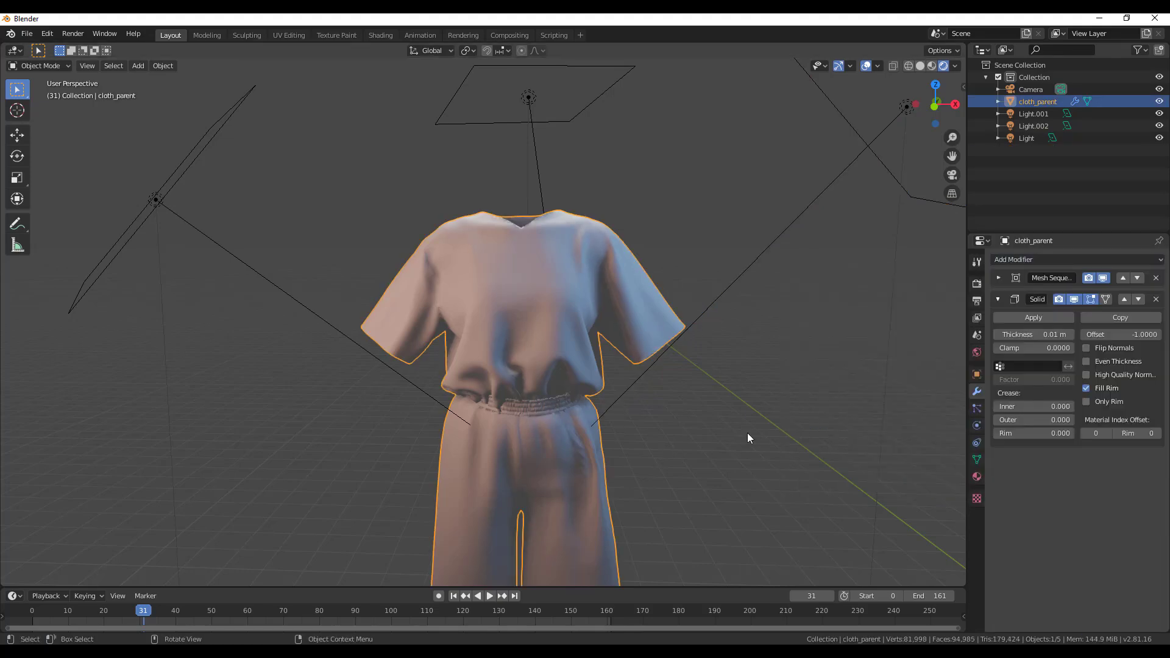
middle_click_drag(747, 433, 1096, 370)
left_click_drag(1033, 335, 1080, 334)
middle_click_drag(469, 365, 552, 384)
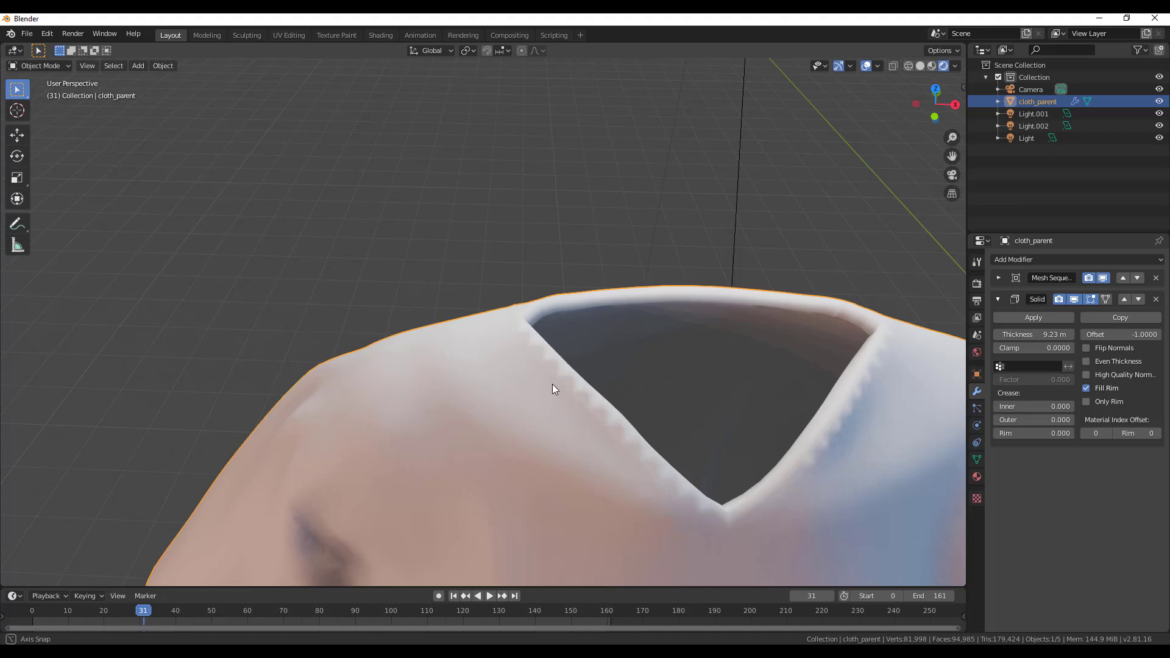
middle_click_drag(649, 400, 650, 350, "shift")
Play the animation forward and orbit closer to inspect the thickened outfit.
scroll(649, 350, "down", 6)
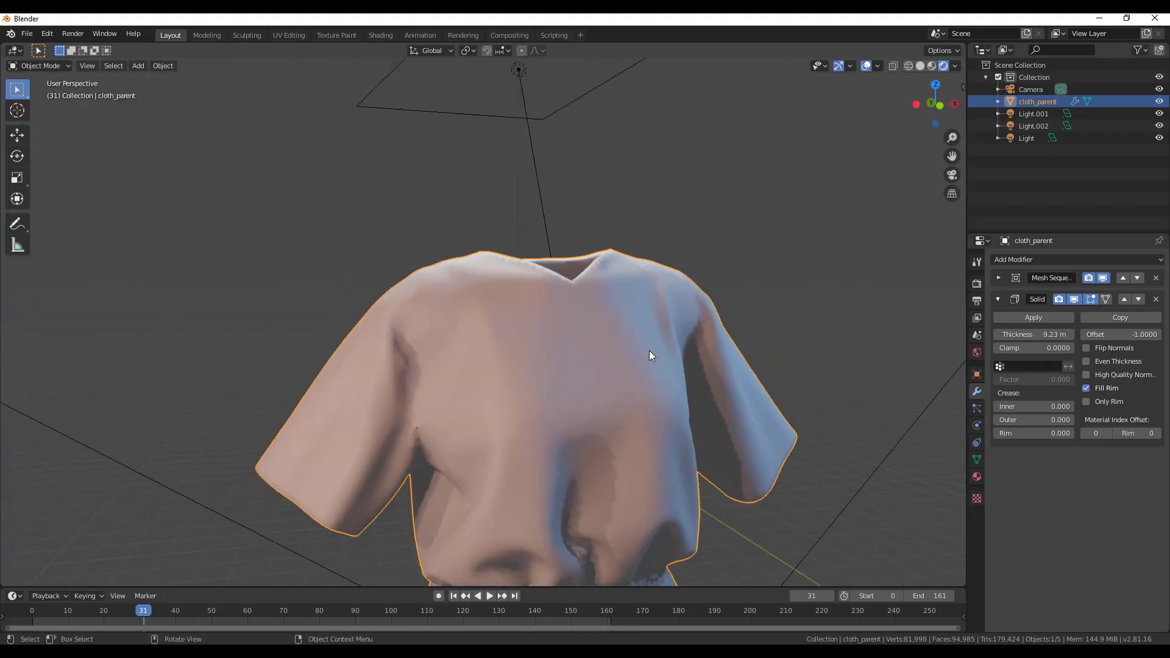
left_click(490, 596)
scroll(478, 284, "up", 4)
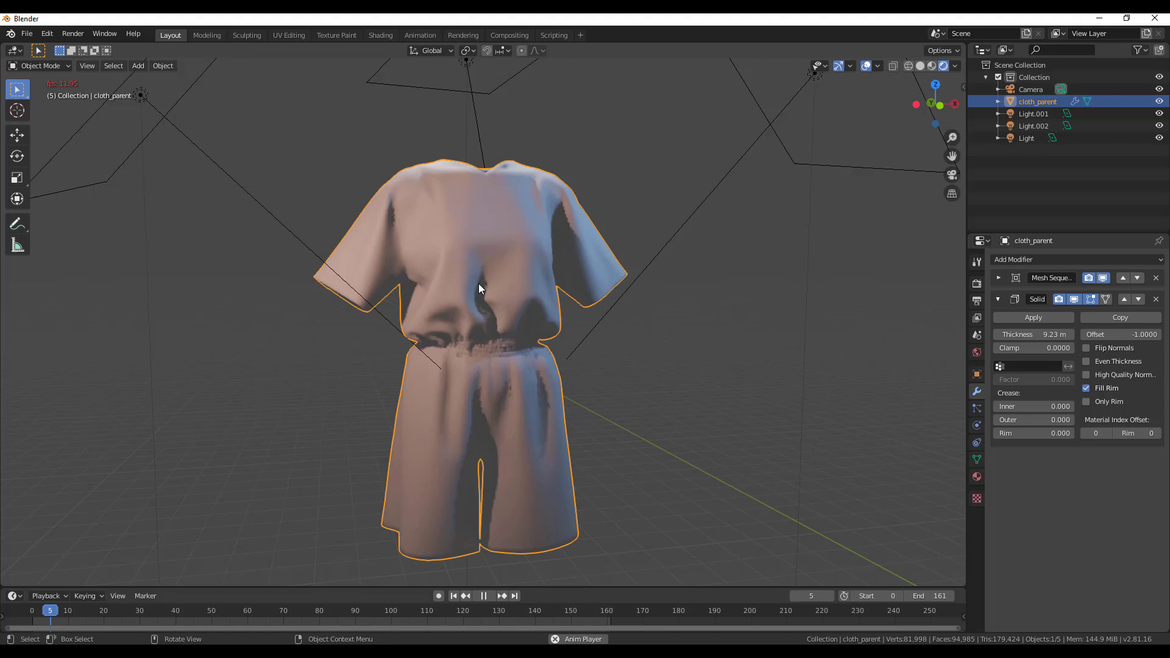
middle_click_drag(478, 287, 649, 422)
left_click(487, 595)
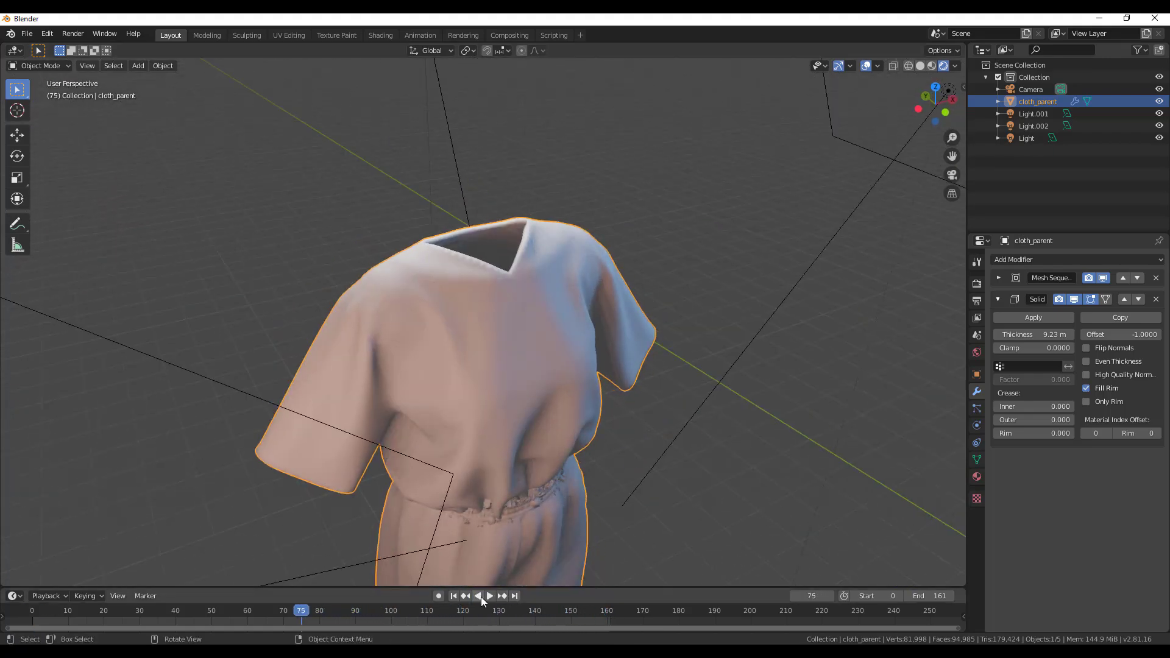
left_click(488, 597)
scroll(524, 365, "down", 6)
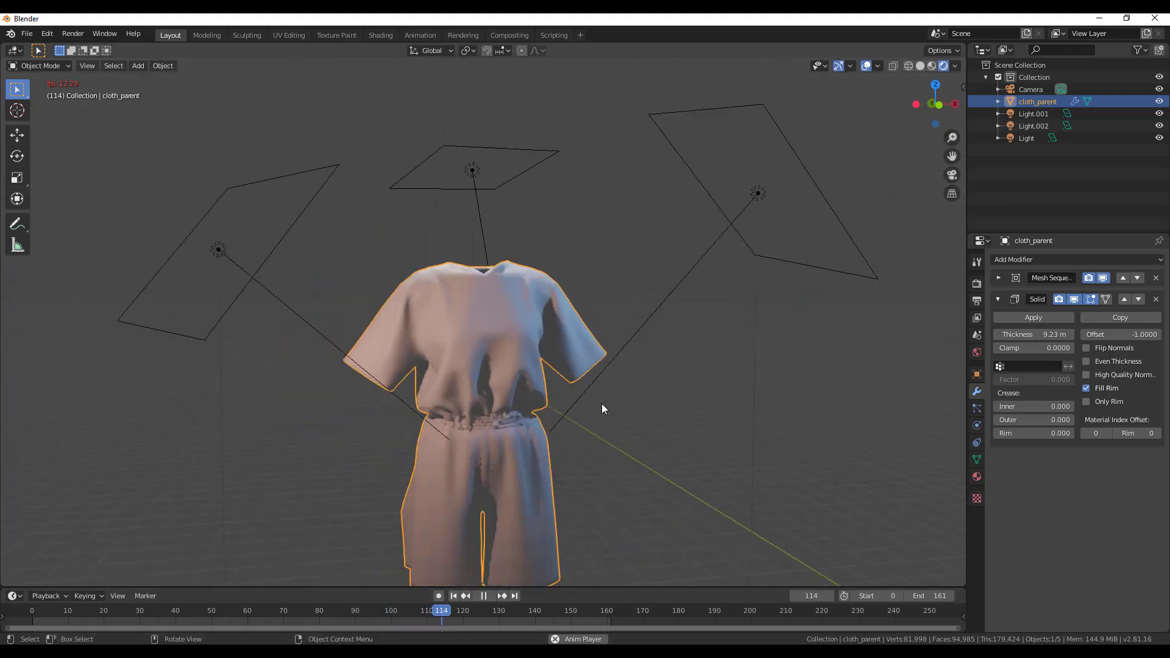